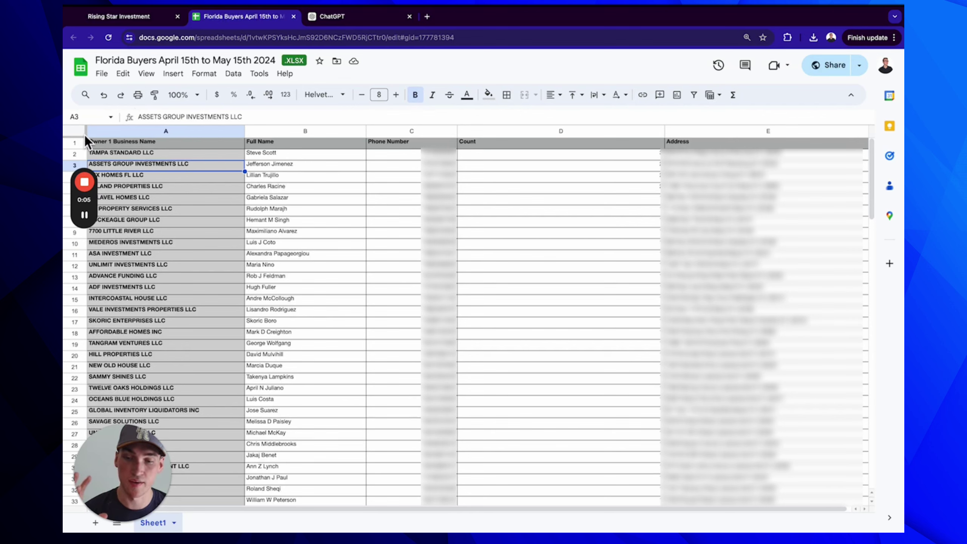
# Download the Florida Buyers sheet as a .csv file, then switch to the GoHighLevel contacts tab.
pyautogui.click(100, 73)
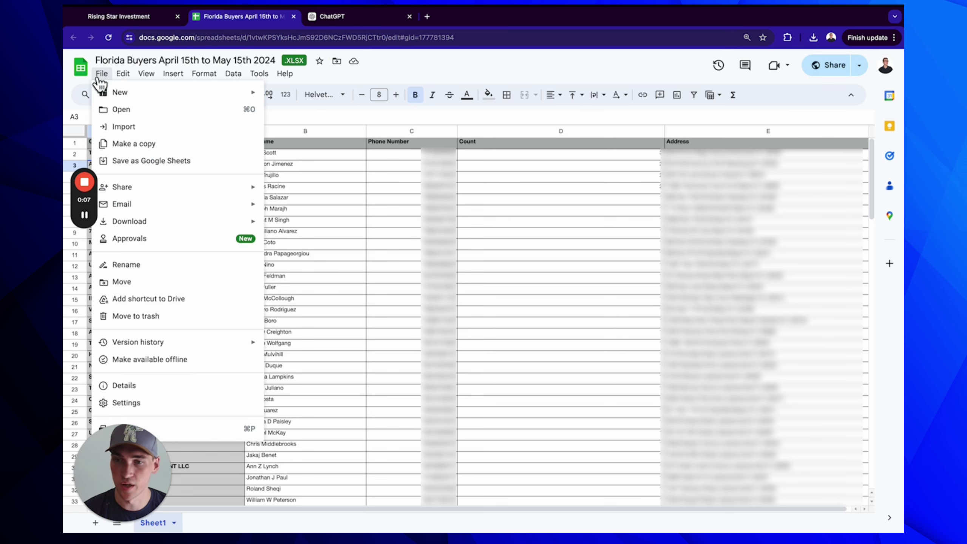
pyautogui.moveTo(134, 211)
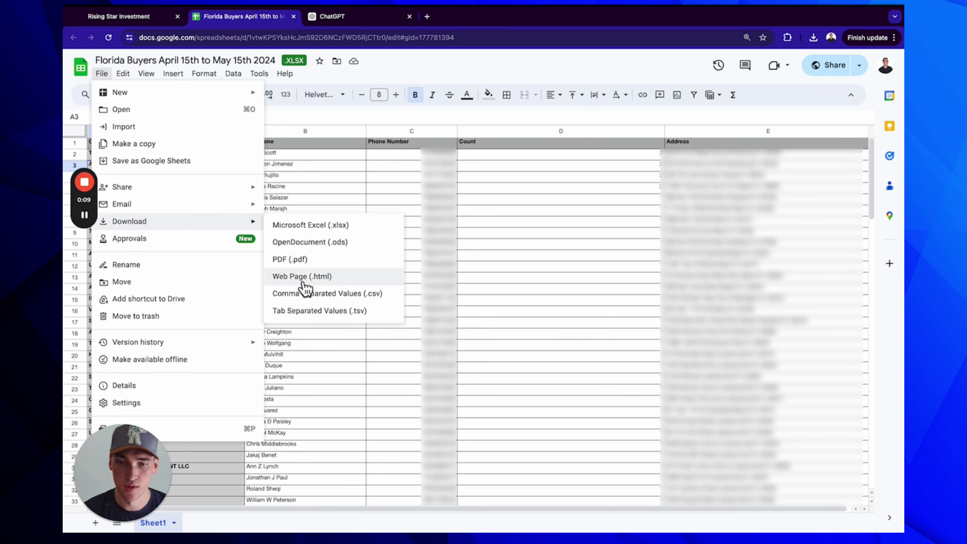
pyautogui.click(305, 291)
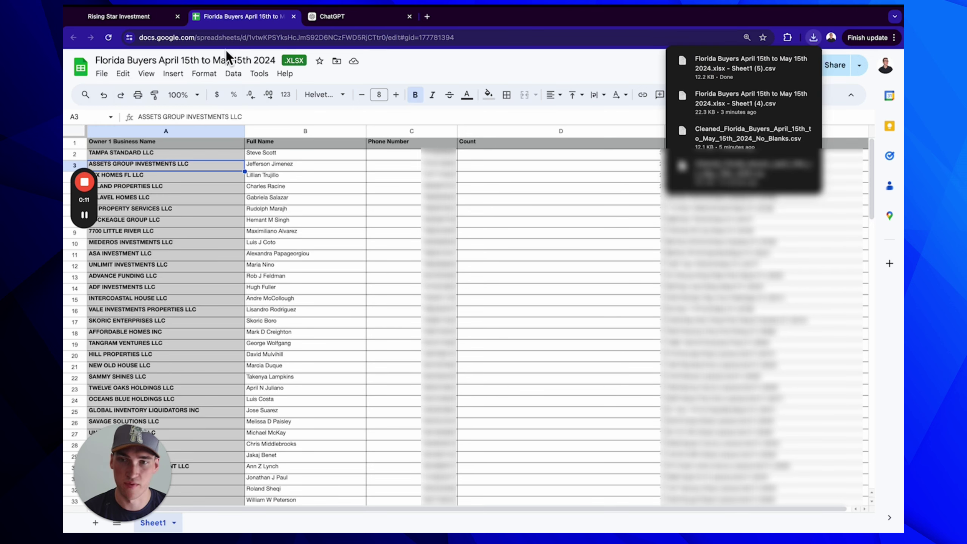
pyautogui.click(149, 18)
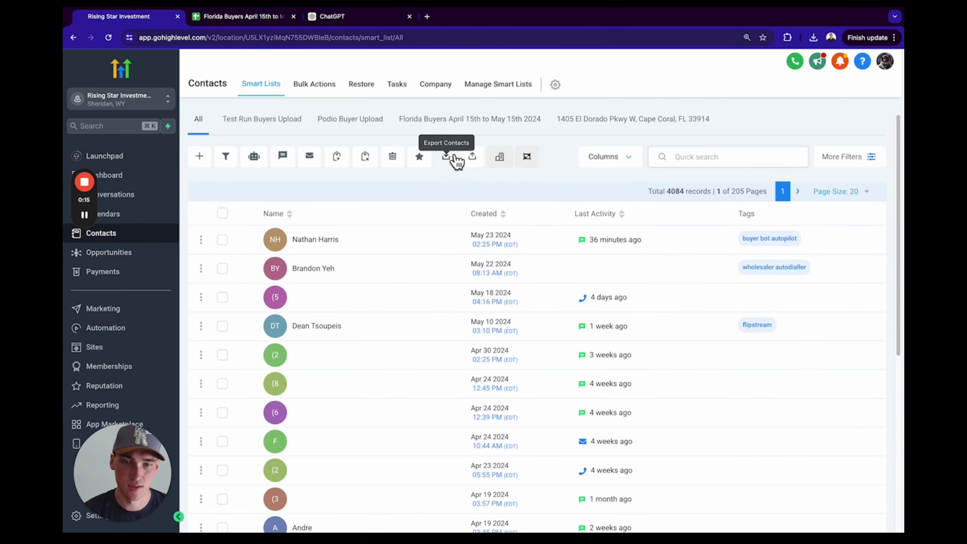
# Start a contact import and upload the downloaded buyers CSV from Chrome's downloads.
pyautogui.click(472, 157)
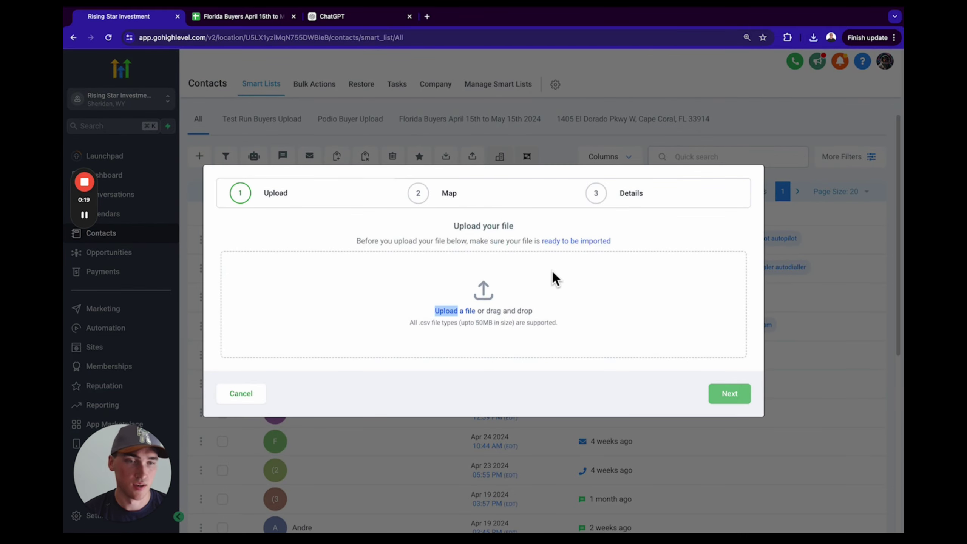
pyautogui.click(813, 37)
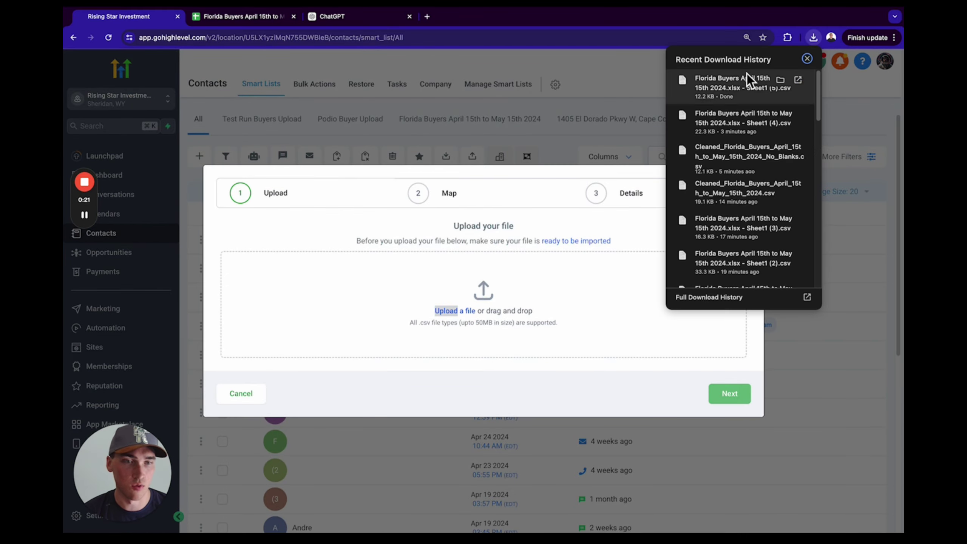
pyautogui.moveTo(485, 250); pyautogui.dragTo(480, 274)
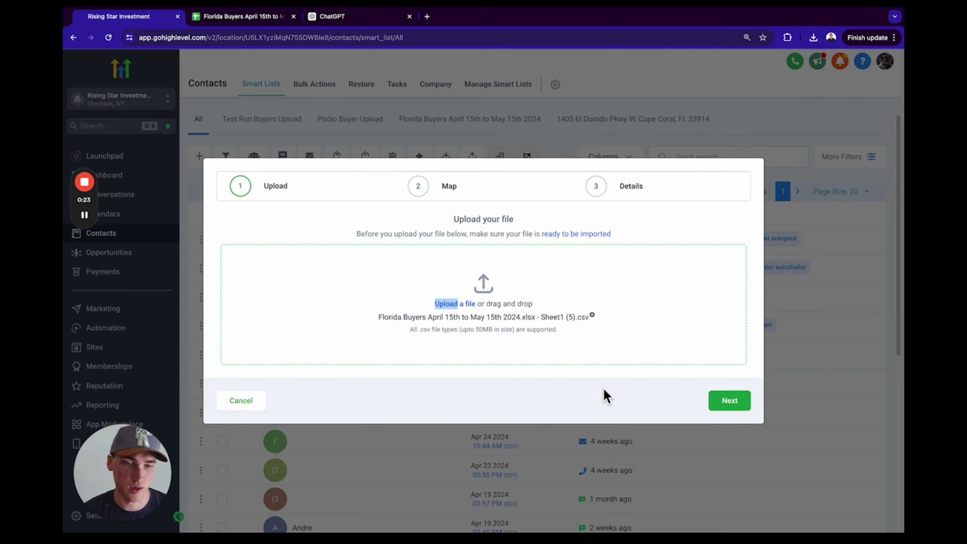
pyautogui.click(728, 402)
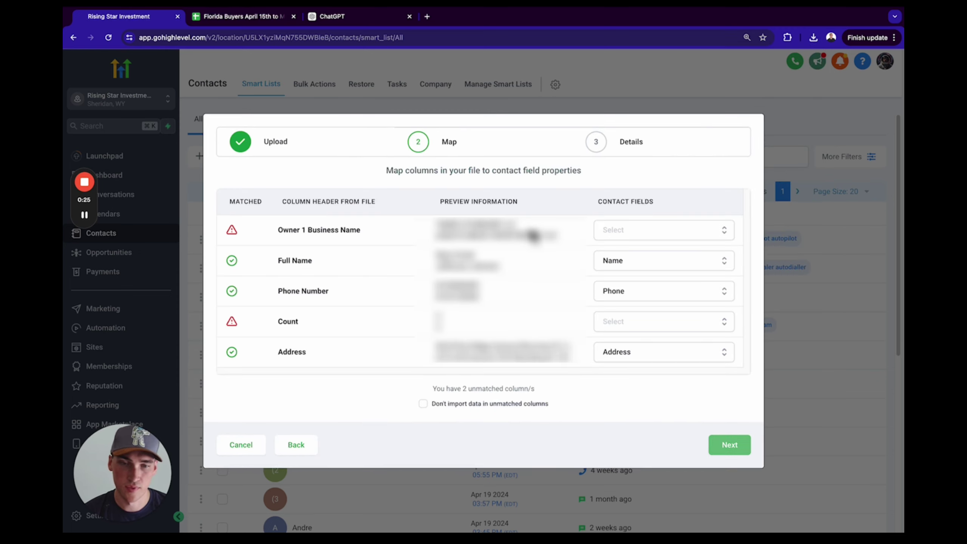
# Map Owner 1 Business Name to Company Name and skip unmatched columns.
pyautogui.click(633, 231)
pyautogui.write('comp')
pyautogui.click(634, 278)
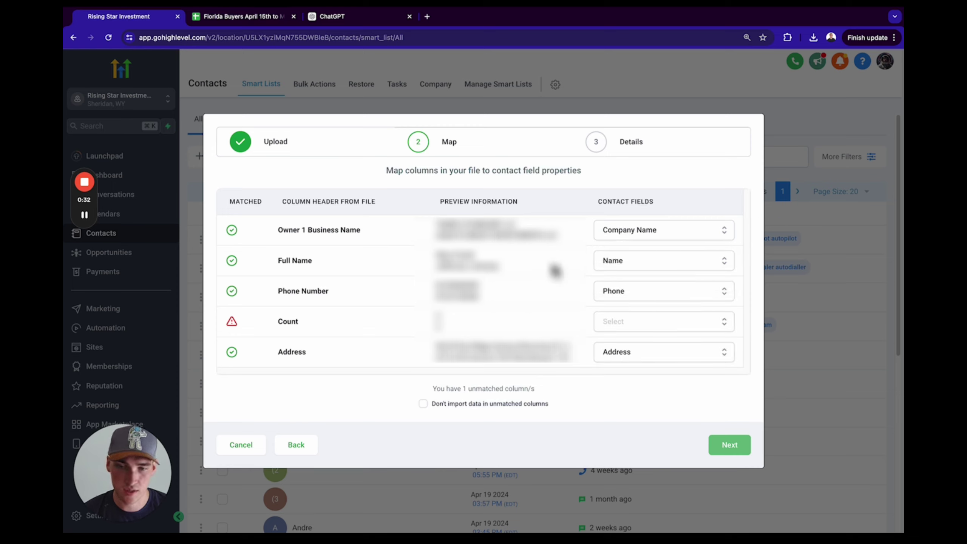
pyautogui.click(510, 405)
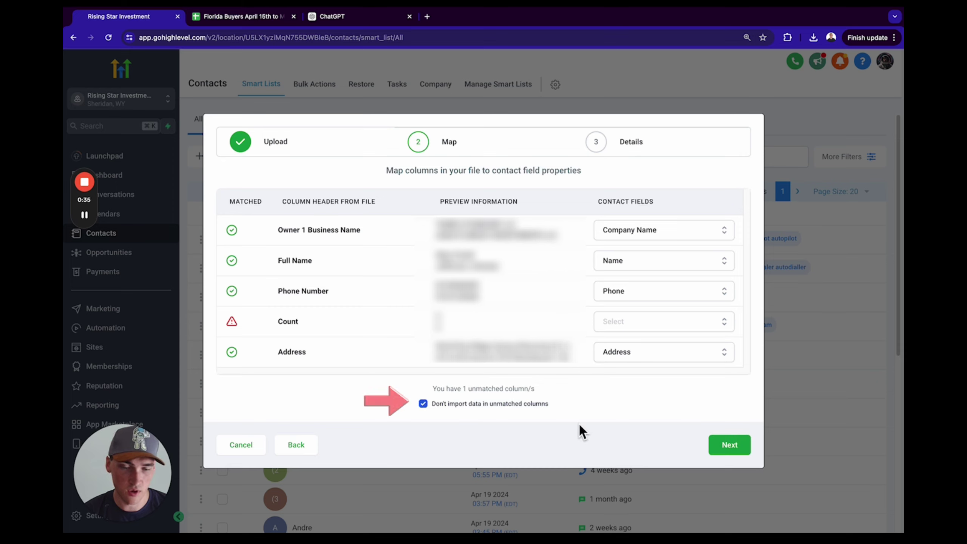
# Name the import 'Florida Buyers April 15th to May 15th 2024', pasted from the sheet title.
pyautogui.click(725, 446)
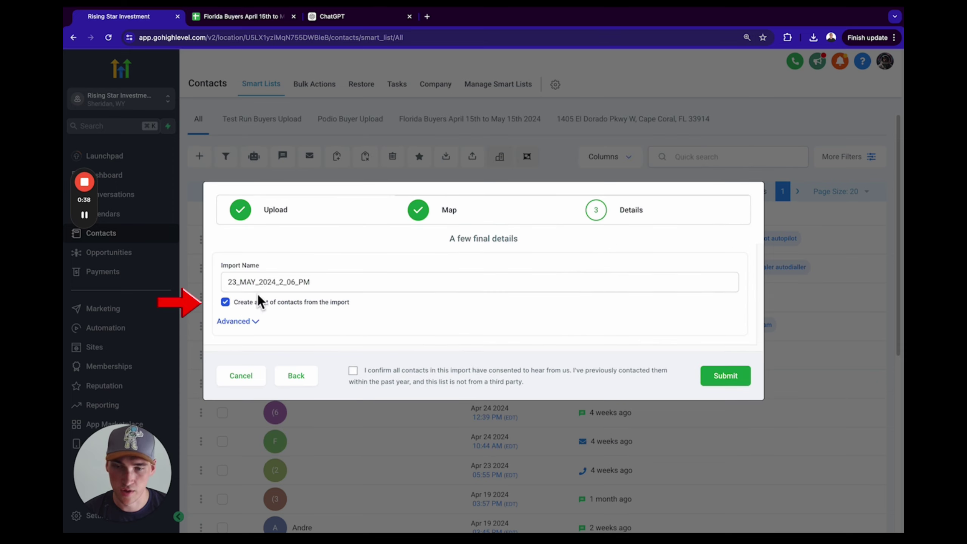
pyautogui.click(281, 282)
pyautogui.doubleClick(281, 281)
pyautogui.press('BackSpace')
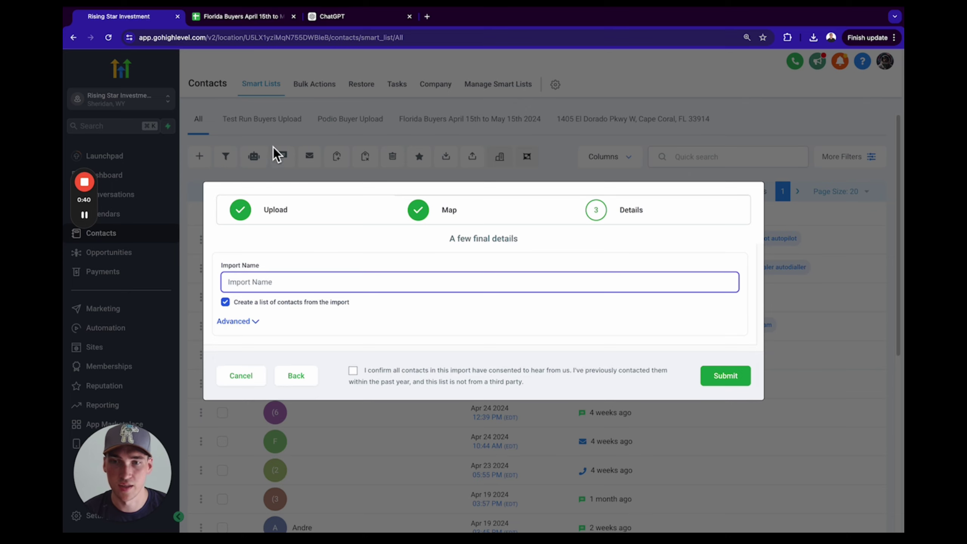
pyautogui.click(249, 18)
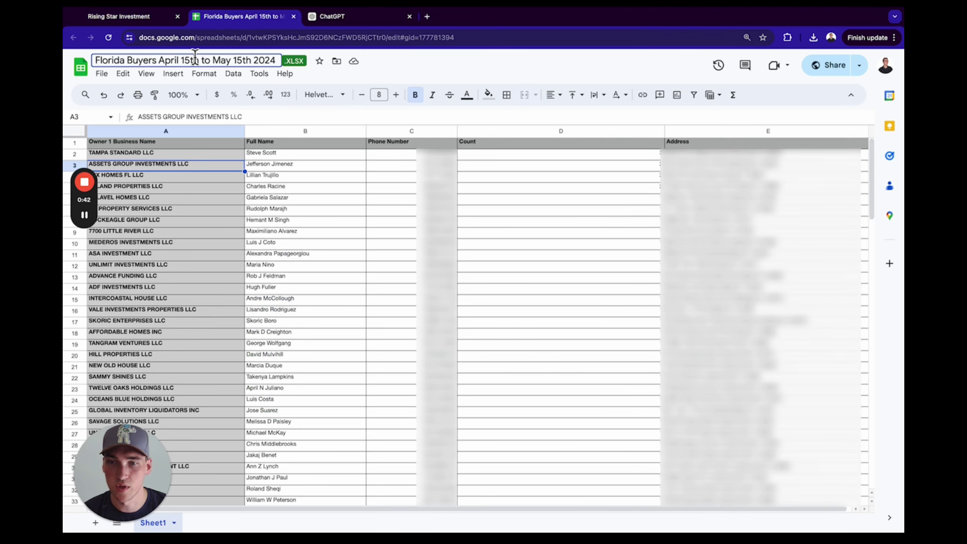
pyautogui.click(98, 60)
pyautogui.press('super+c')
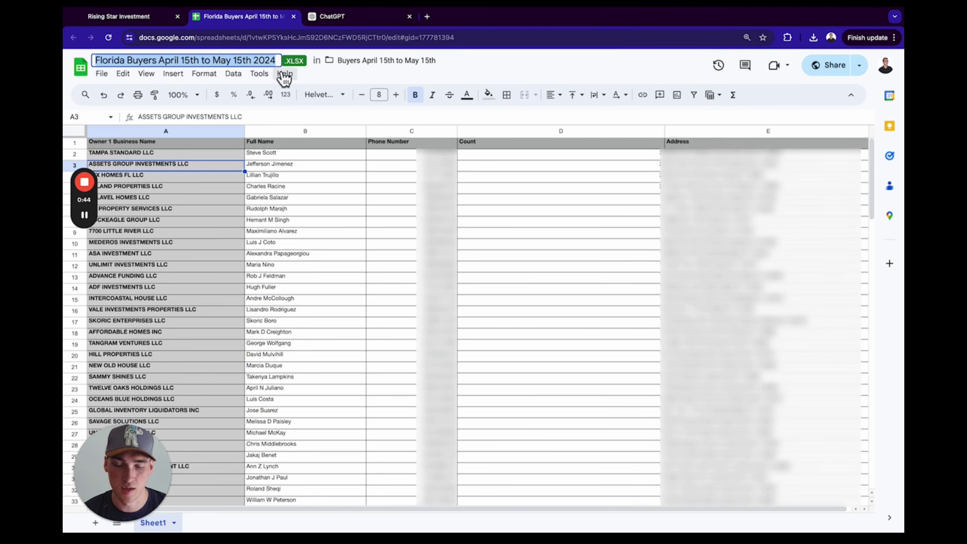
pyautogui.click(158, 17)
pyautogui.press('super+v')
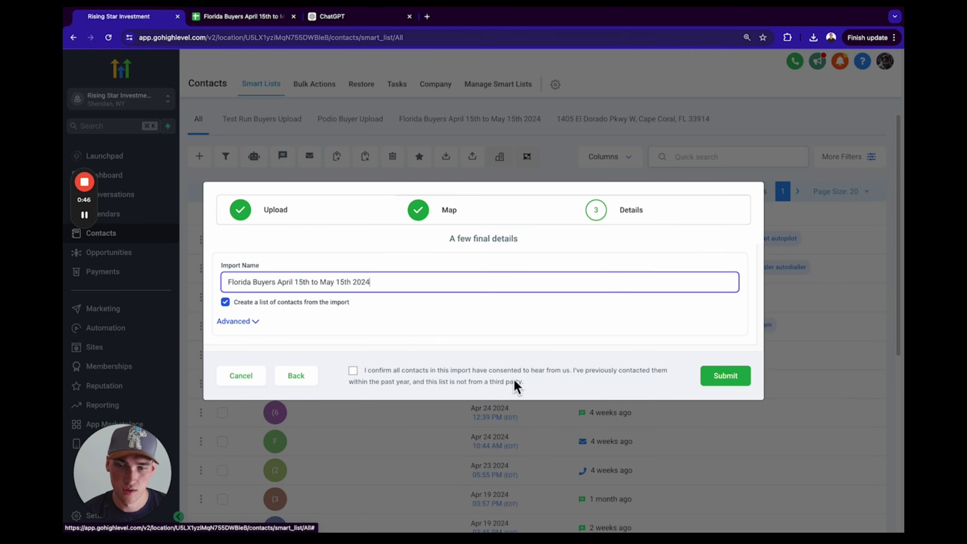
# In advanced options, add only new contact records, matched by Phone.
pyautogui.click(249, 322)
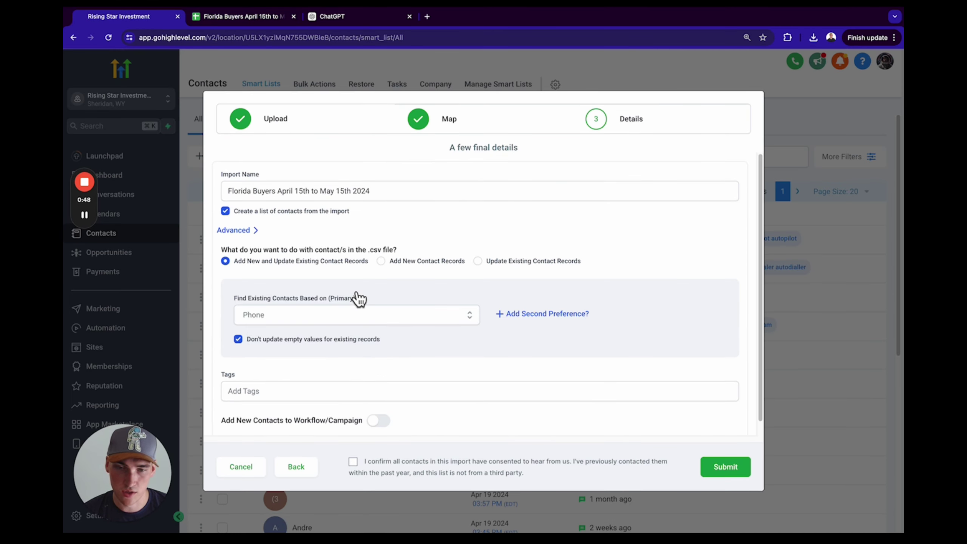
pyautogui.click(381, 261)
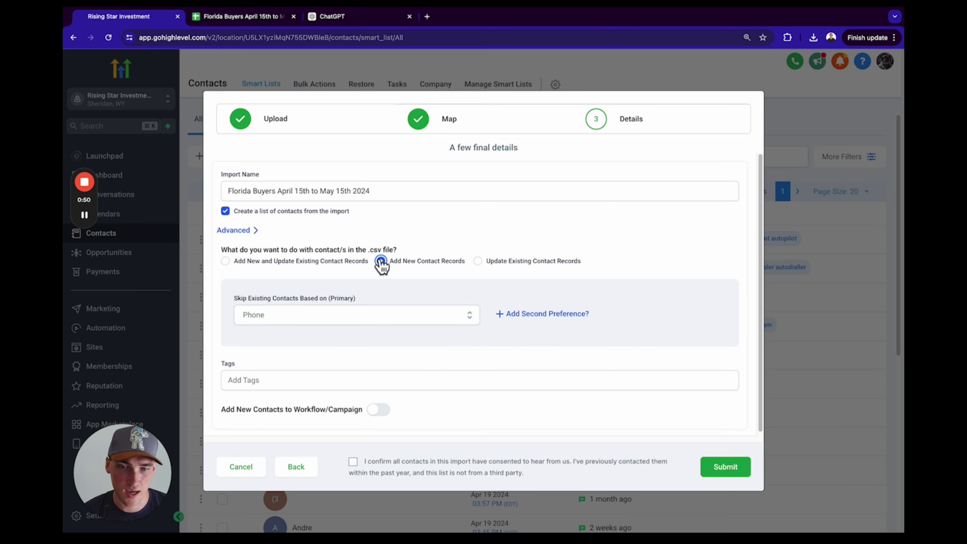
pyautogui.click(401, 315)
pyautogui.click(334, 355)
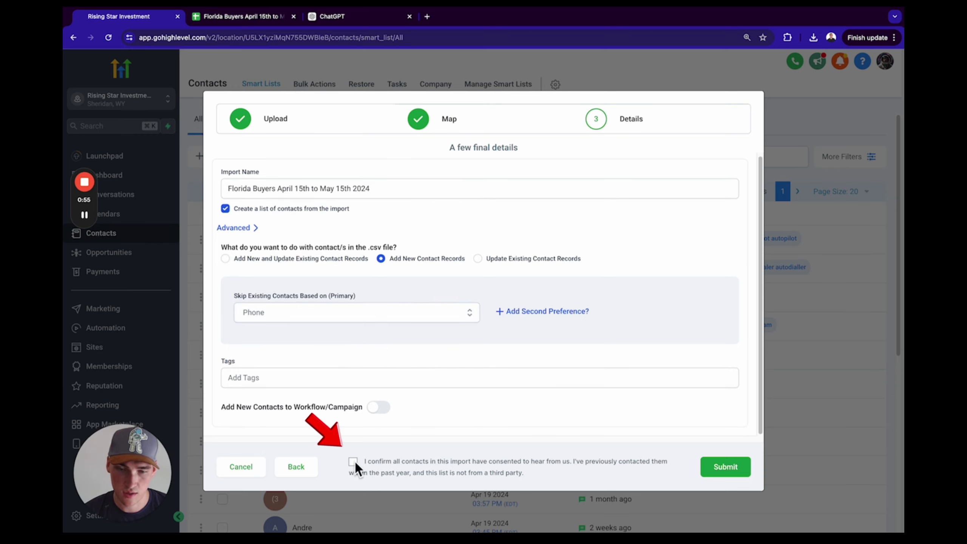
# Submit the import and show its stats: 137 rows, 101 contacts created.
pyautogui.click(731, 474)
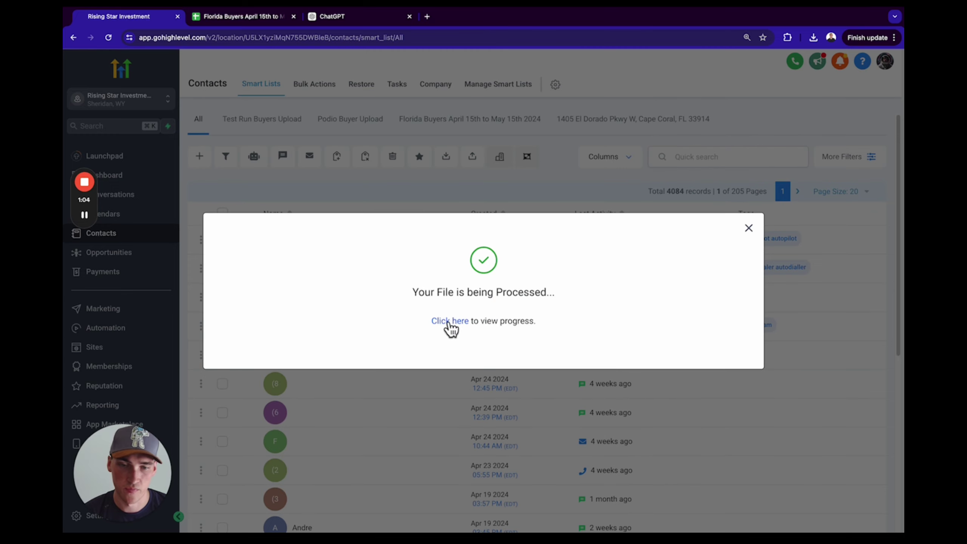
pyautogui.click(450, 323)
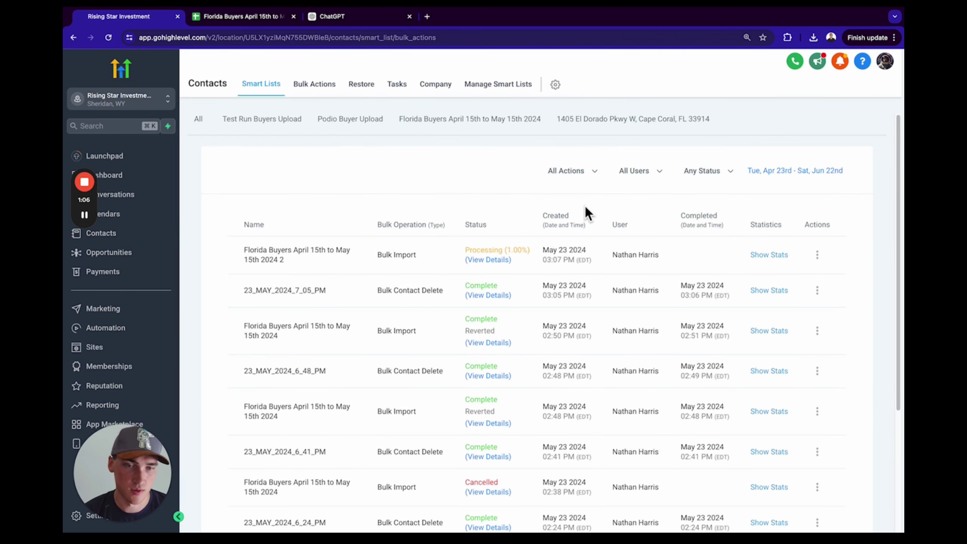
pyautogui.click(777, 255)
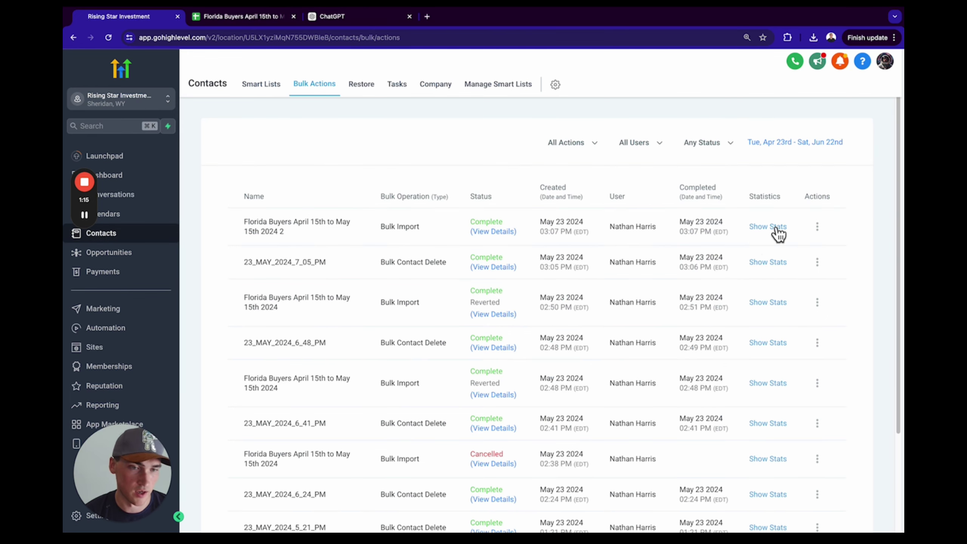
pyautogui.click(773, 226)
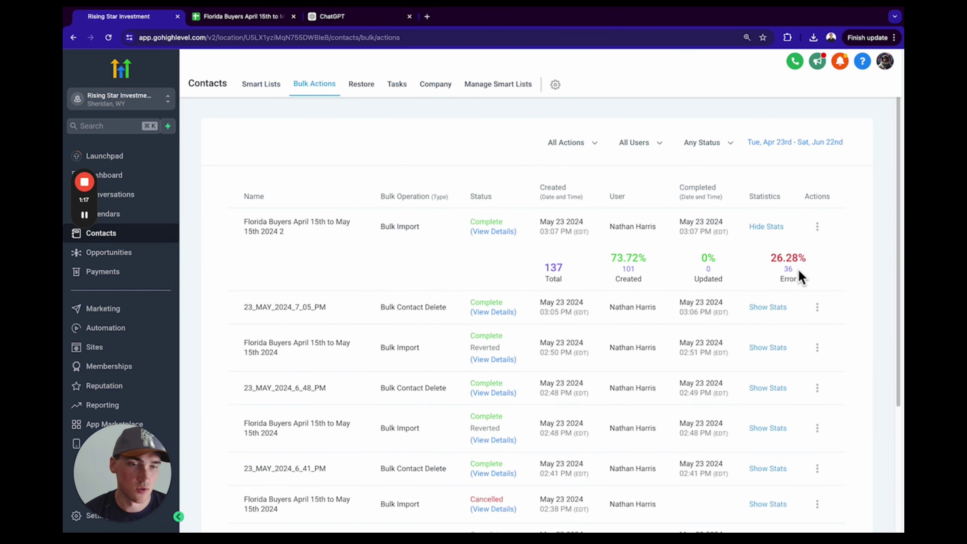
# Review the import error log of 36 duplicate-contact errors, then close it.
pyautogui.click(816, 228)
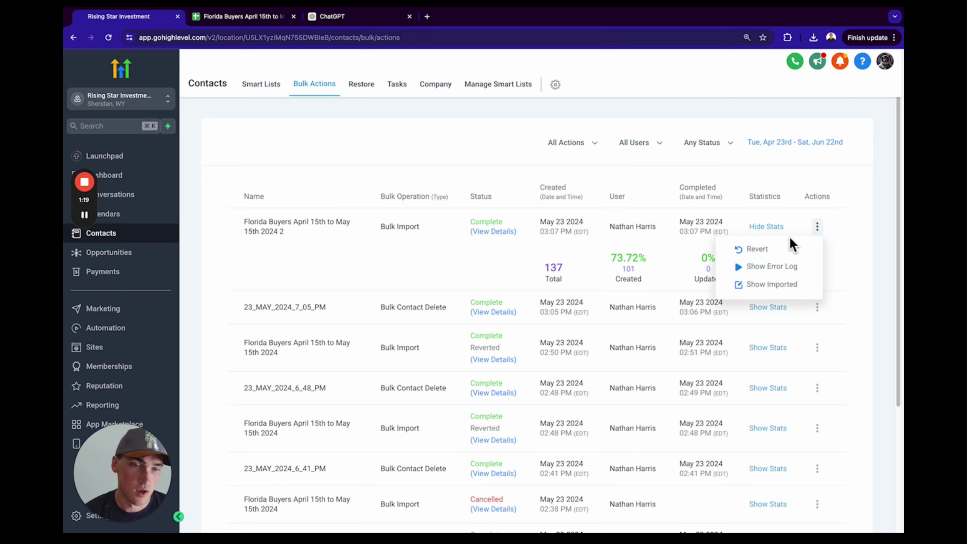
pyautogui.click(766, 266)
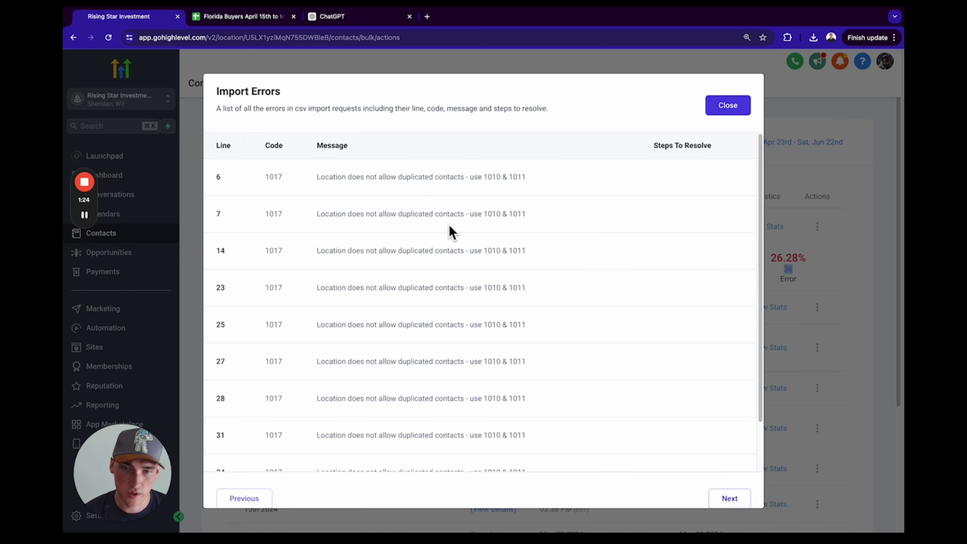
pyautogui.scroll(-2, 449, 225)
pyautogui.scroll(2, 449, 225)
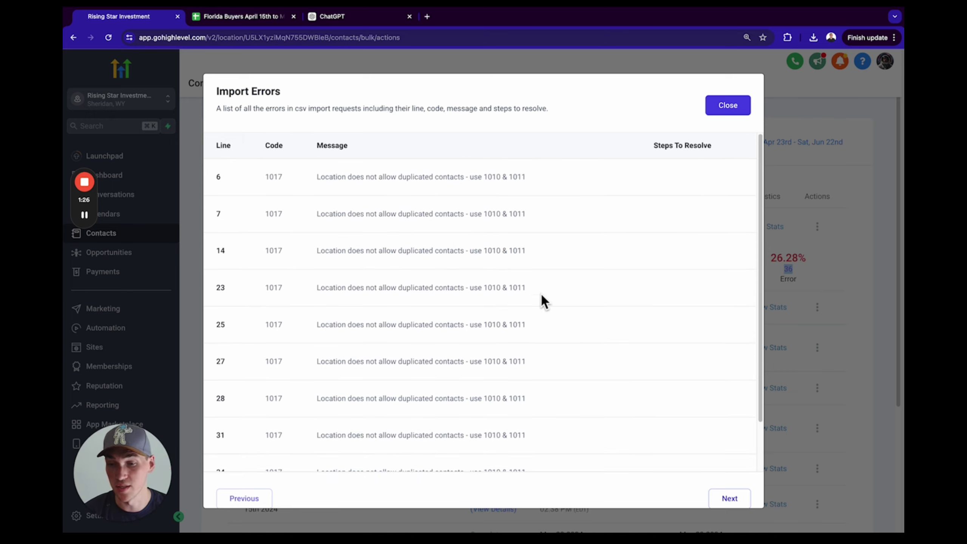
pyautogui.click(773, 109)
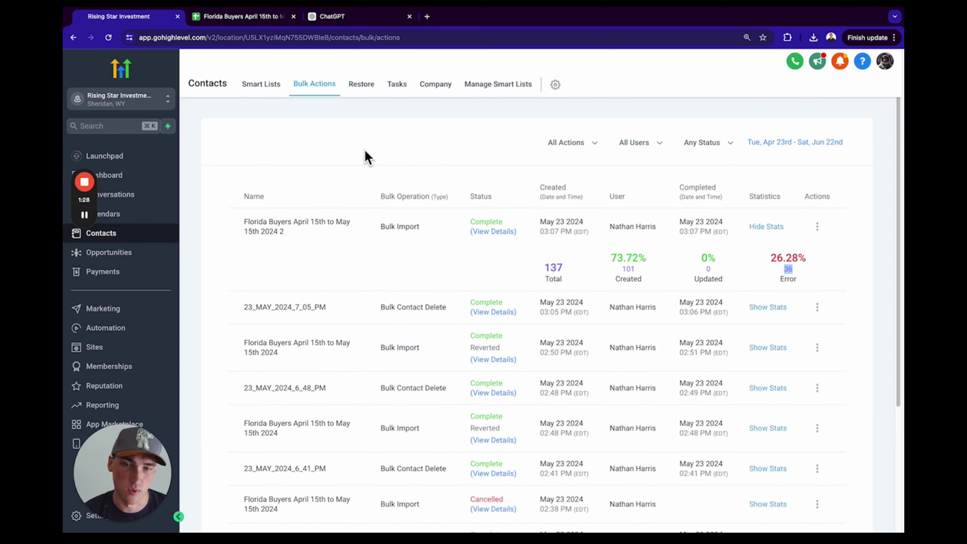
# Open the 'Florida Buyers April 15th to May 15th 2024 2' smart list and select all 101 records.
pyautogui.click(261, 84)
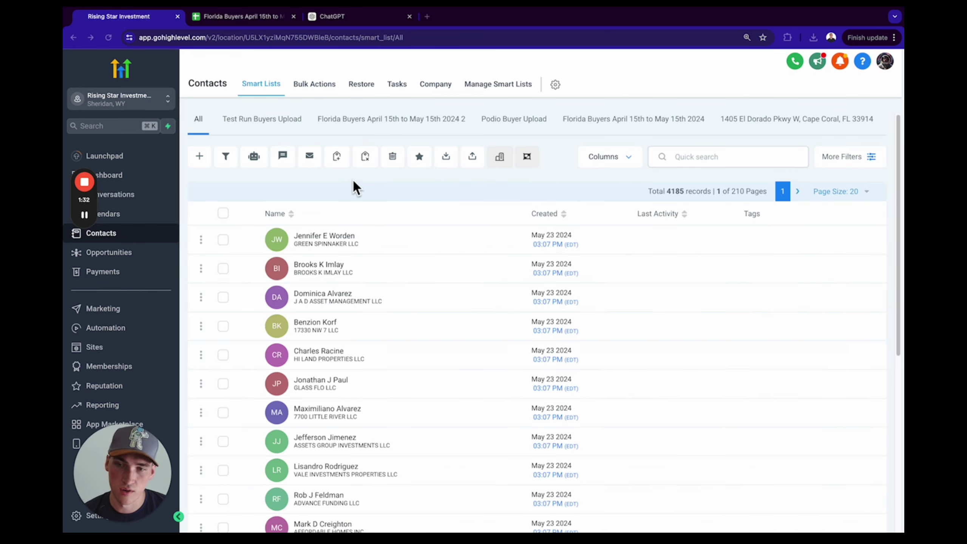
pyautogui.click(430, 121)
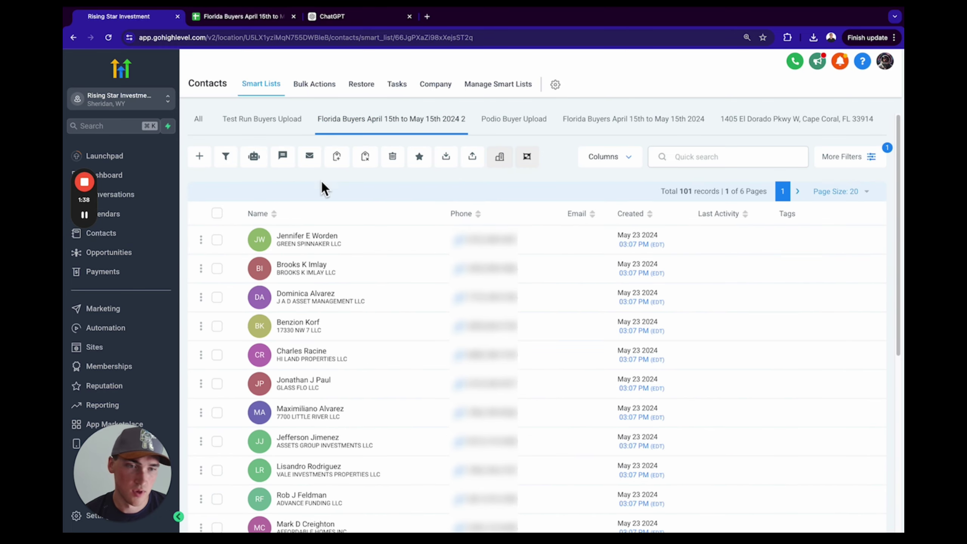
pyautogui.click(214, 212)
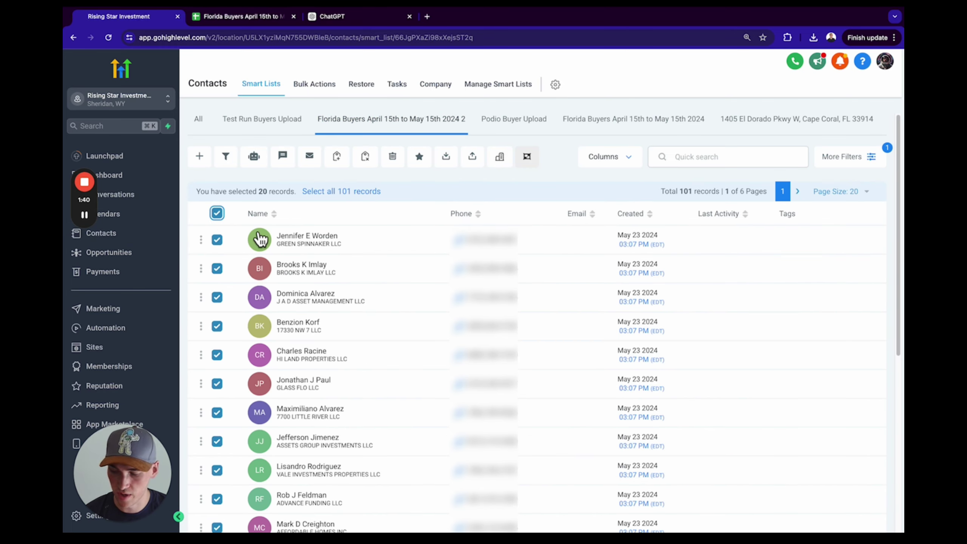
pyautogui.click(368, 193)
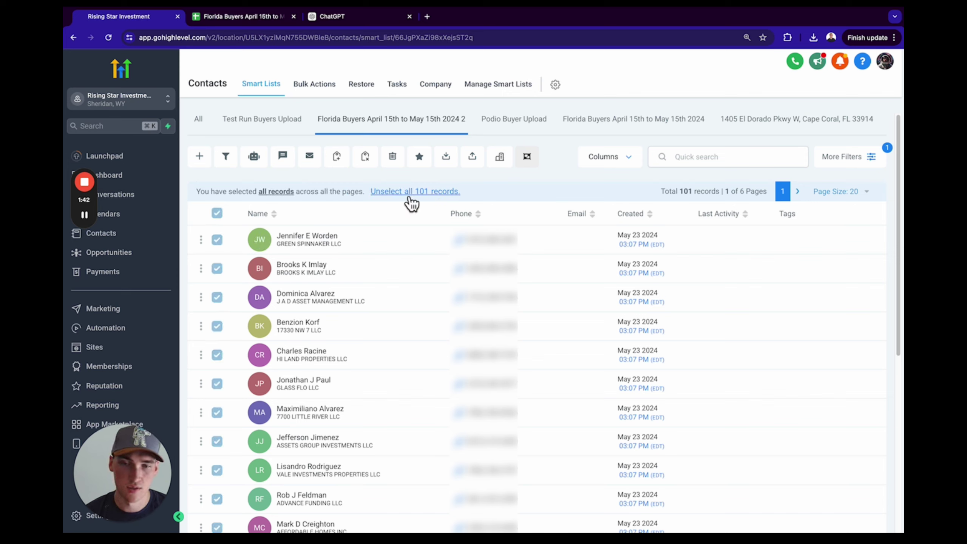
# Add the selected contacts to the '1. Buyer Bot Start Bot' workflow in drip mode, named 'Buyer blast'.
pyautogui.click(253, 164)
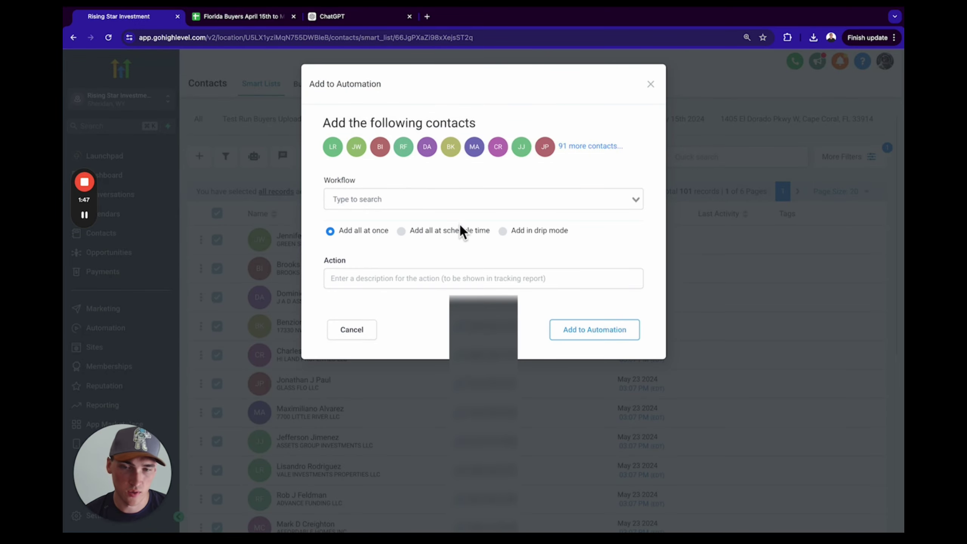
pyautogui.click(461, 197)
pyautogui.click(426, 218)
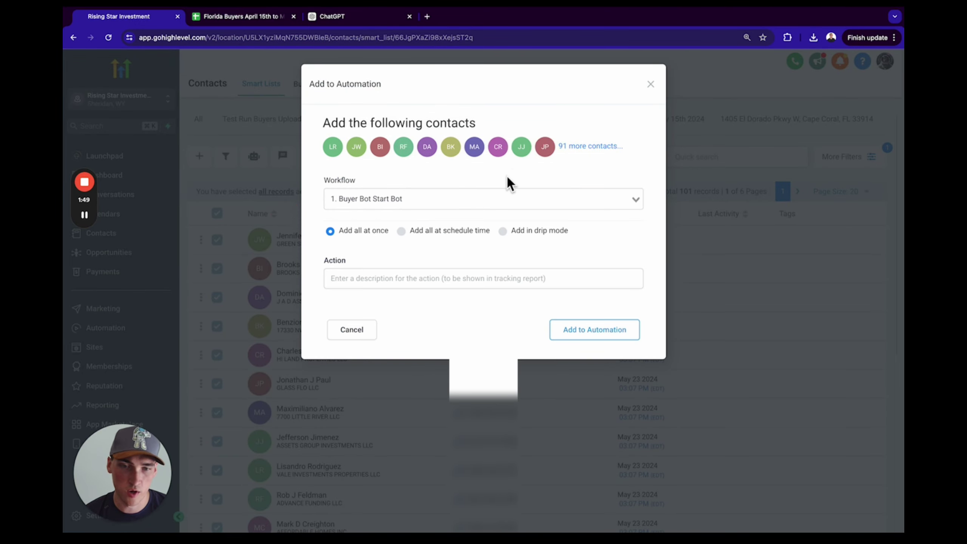
pyautogui.click(503, 232)
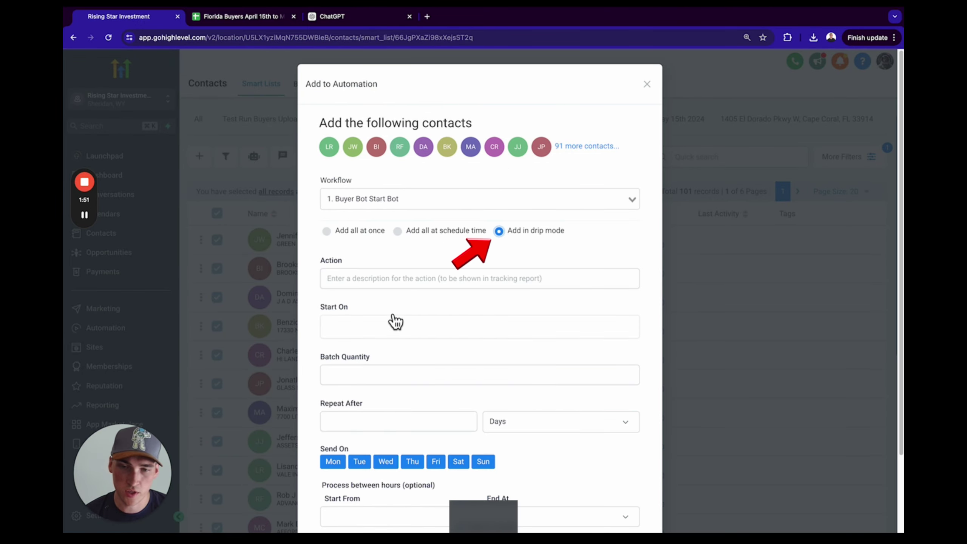
pyautogui.click(415, 285)
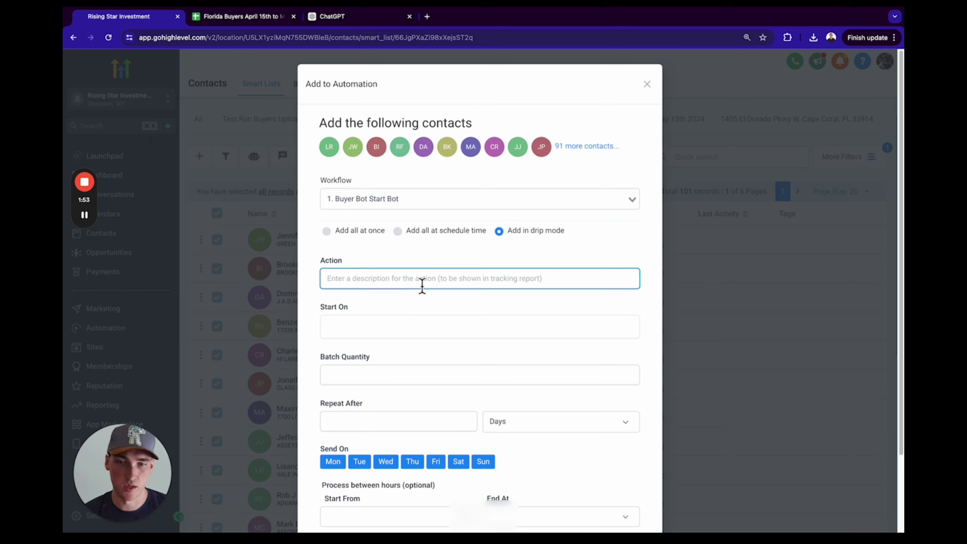
pyautogui.write('Buyer blast')
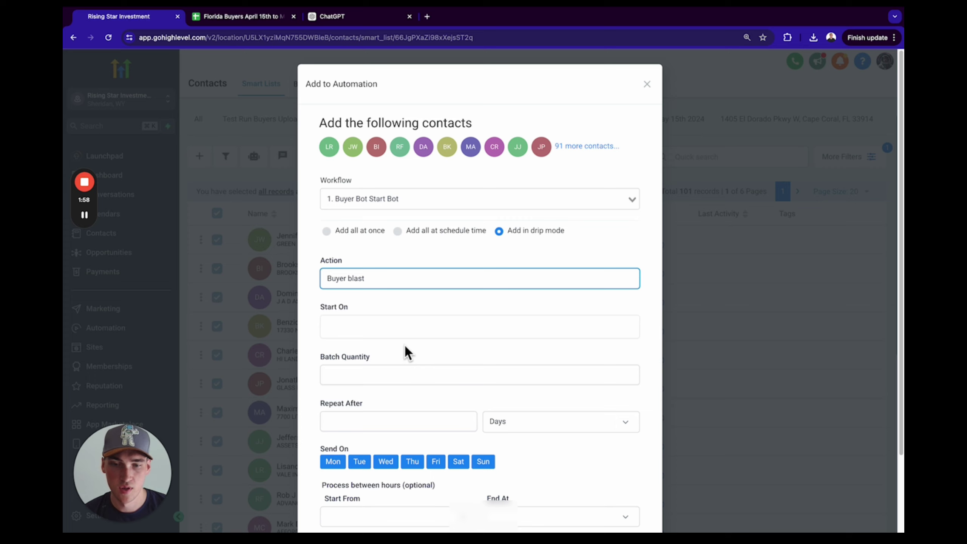
# Set the drip to start May 23, batches of 5, repeating every 2 minutes, and submit.
pyautogui.click(416, 331)
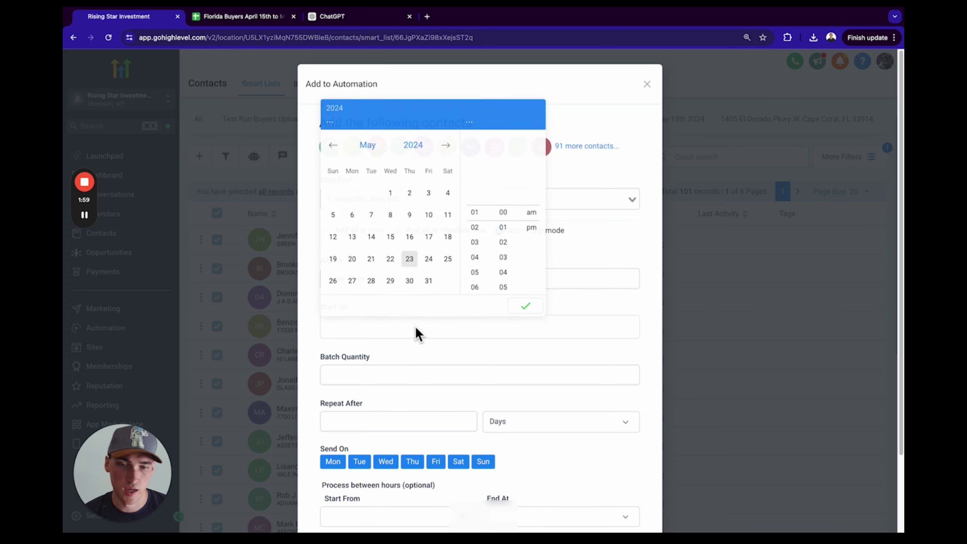
pyautogui.click(409, 258)
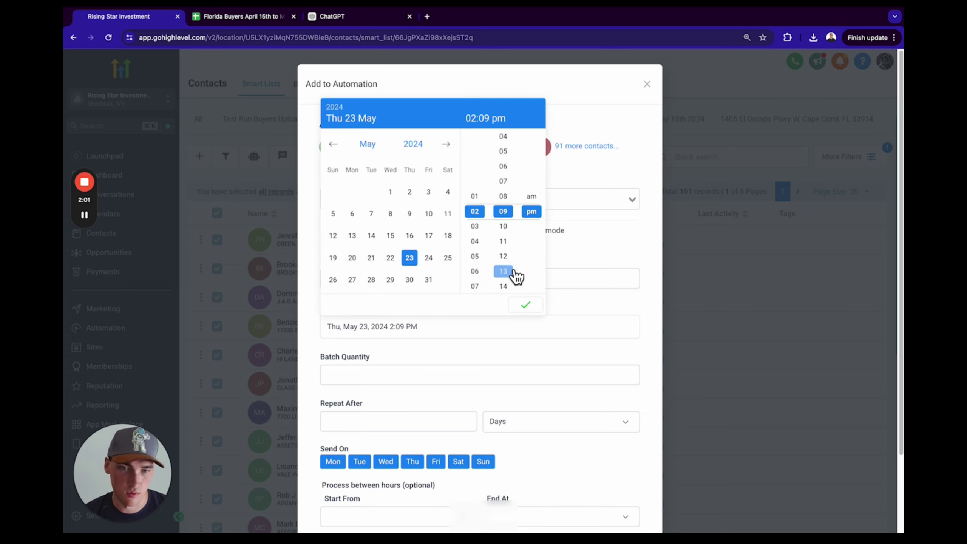
pyautogui.click(503, 241)
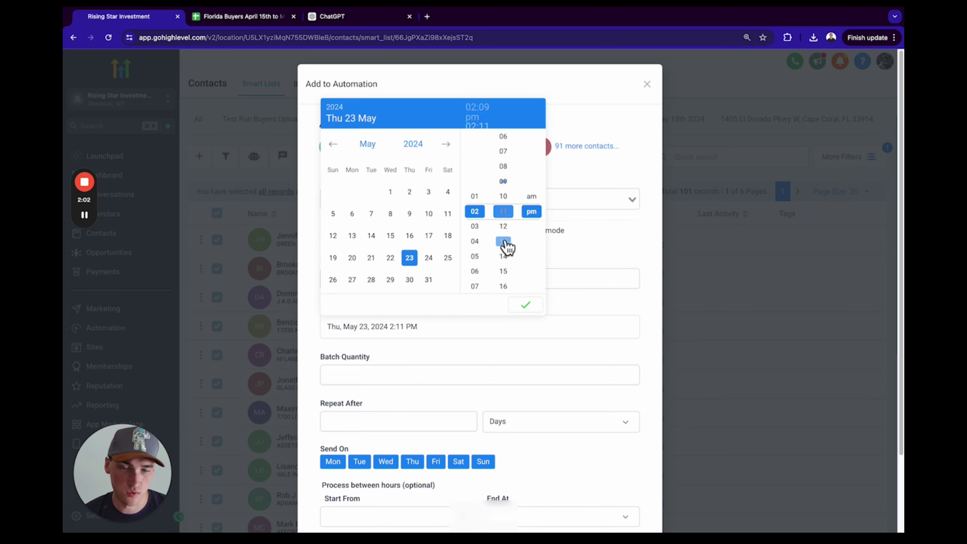
pyautogui.click(525, 304)
pyautogui.click(396, 373)
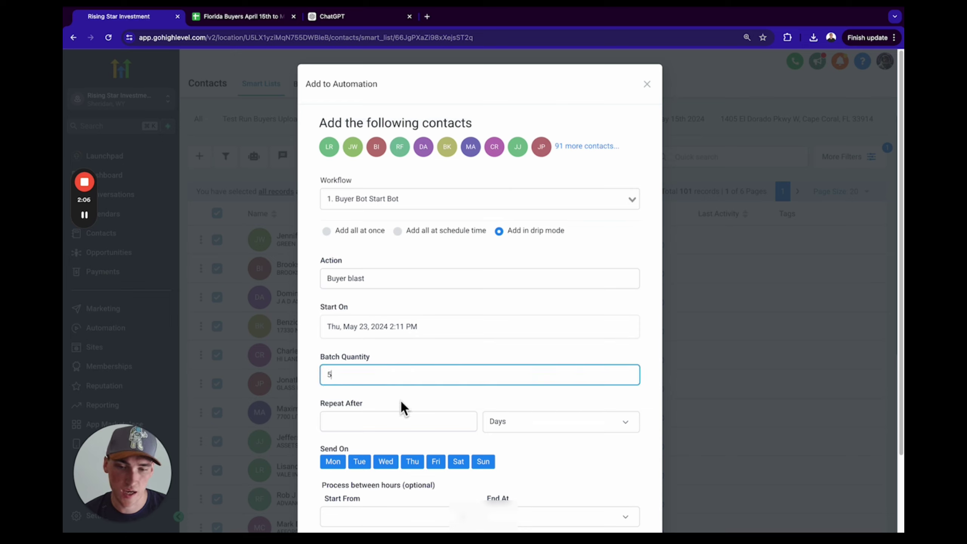
pyautogui.click(400, 426)
pyautogui.write('2')
pyautogui.click(527, 421)
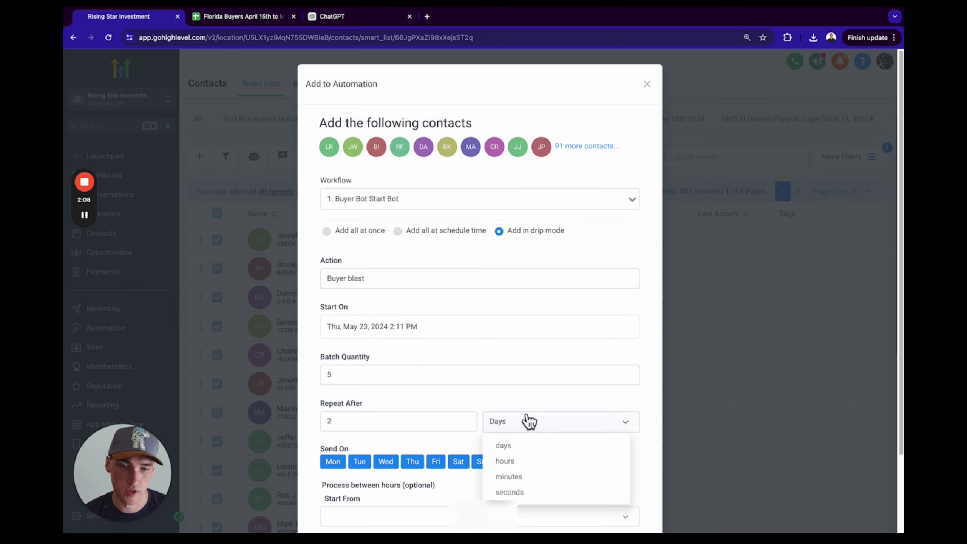
pyautogui.click(529, 475)
pyautogui.scroll(-3, 554, 434)
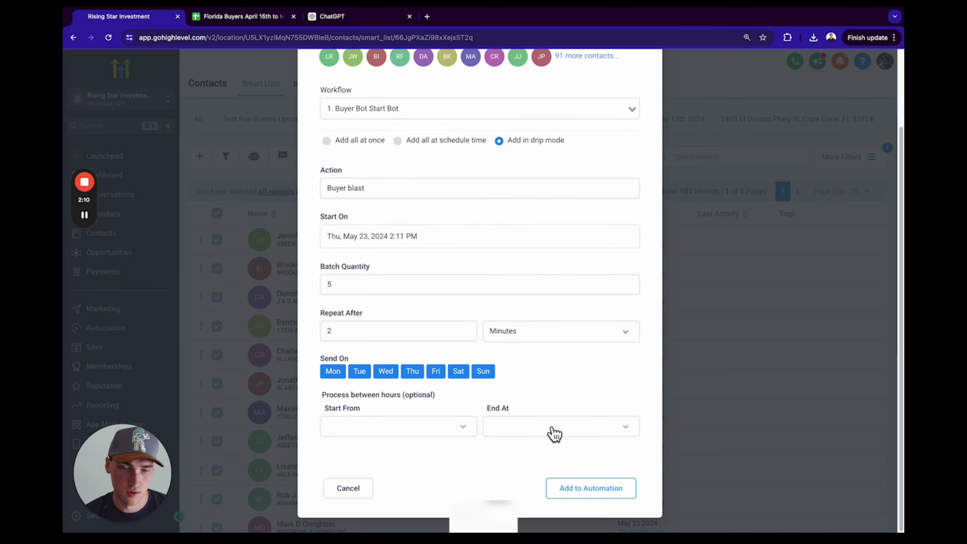
pyautogui.click(586, 494)
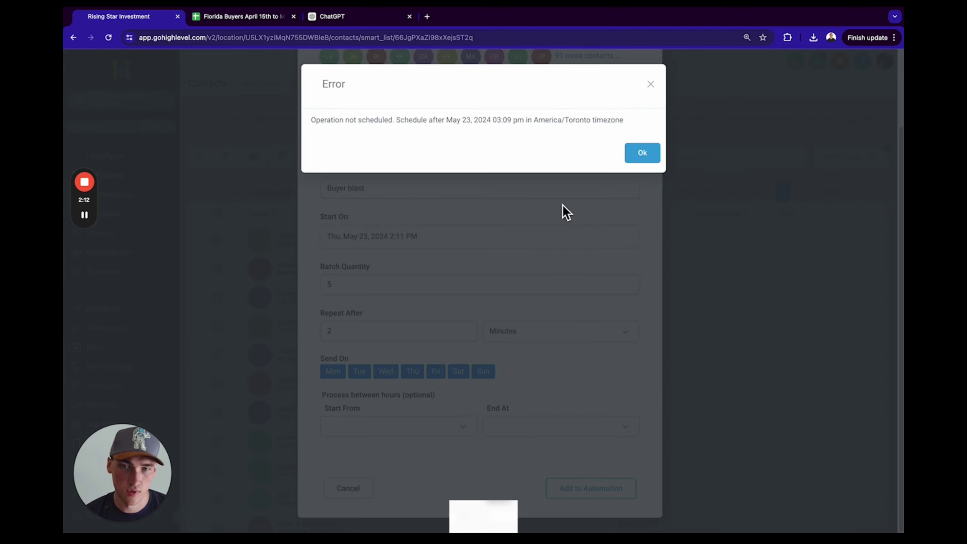
# Fix the scheduling error by moving the start time to 3:11 PM and resubmit.
pyautogui.click(642, 154)
pyautogui.scroll(3, 472, 190)
pyautogui.click(458, 327)
pyautogui.click(475, 227)
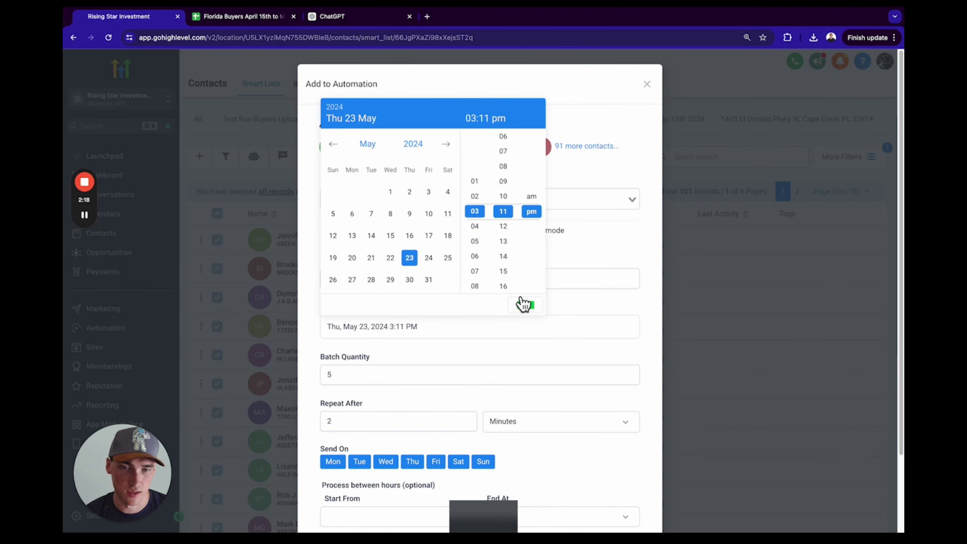
pyautogui.click(524, 303)
pyautogui.scroll(-3, 574, 406)
pyautogui.click(584, 487)
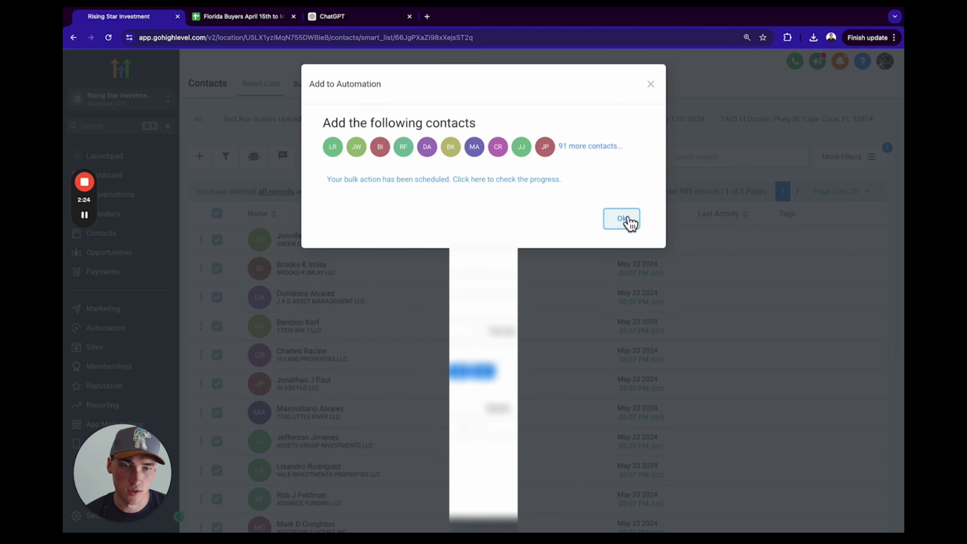
# Close the confirmation and review the Buyer blast action's details under Bulk Actions.
pyautogui.click(620, 219)
pyautogui.click(314, 85)
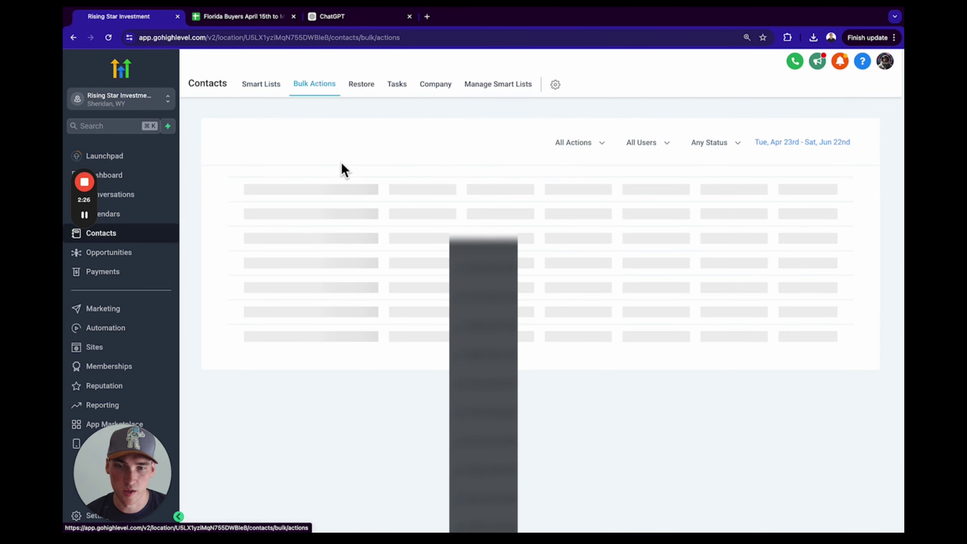
pyautogui.click(495, 229)
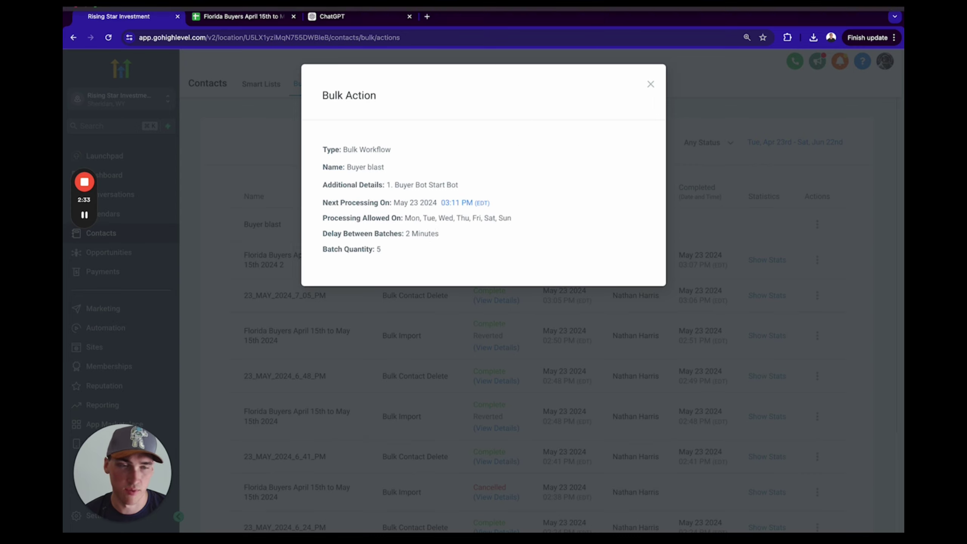
pyautogui.moveTo(630, 11)
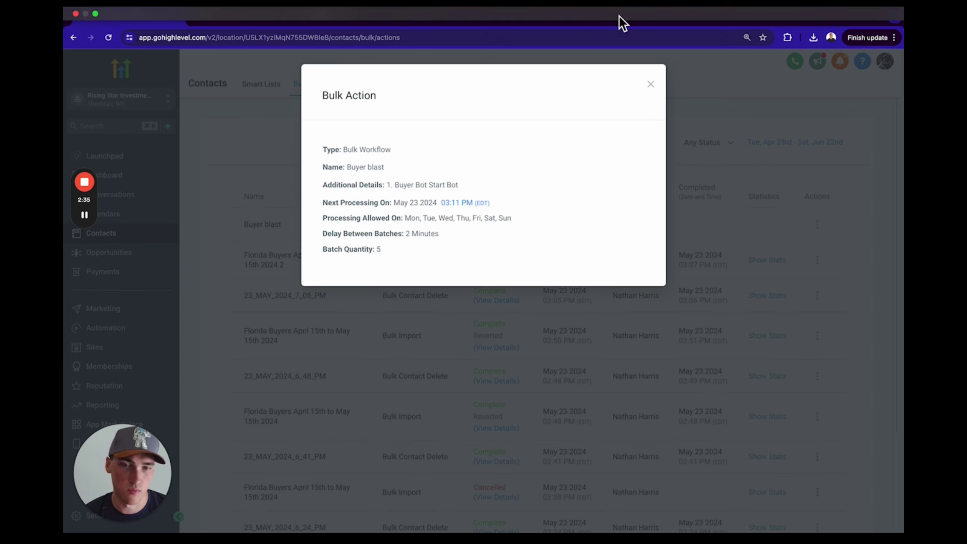
pyautogui.click(259, 205)
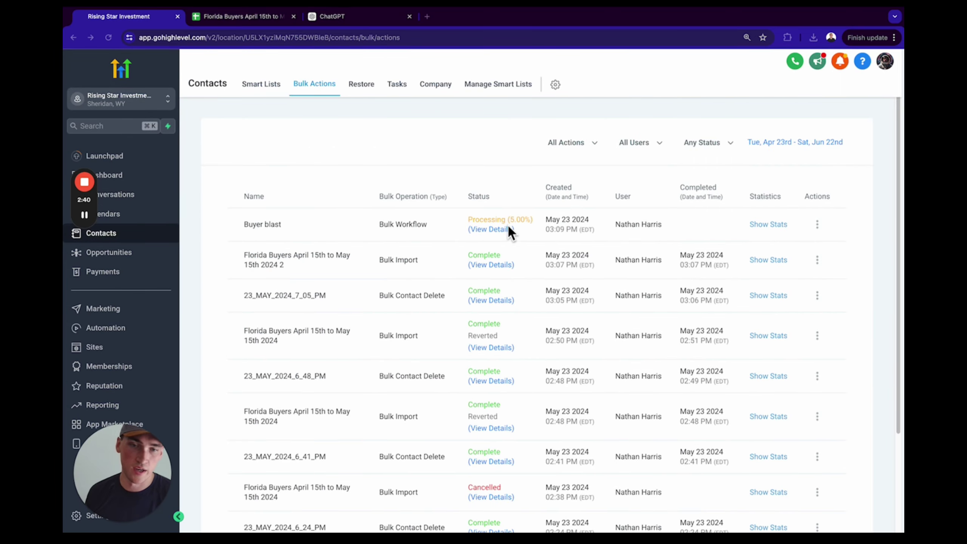
# Show Buyer blast stats: 101 total, 4.95% successful, 0% errors.
pyautogui.click(498, 228)
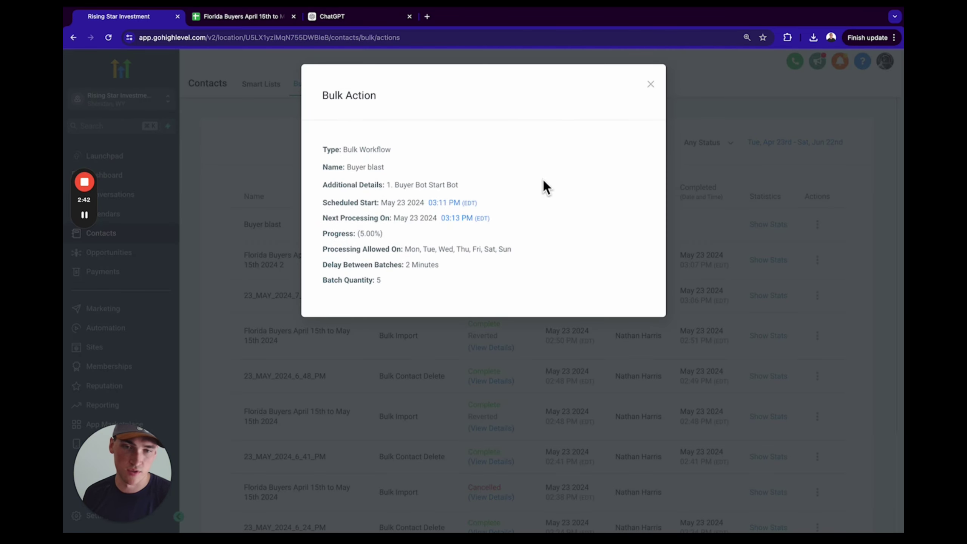
pyautogui.click(647, 87)
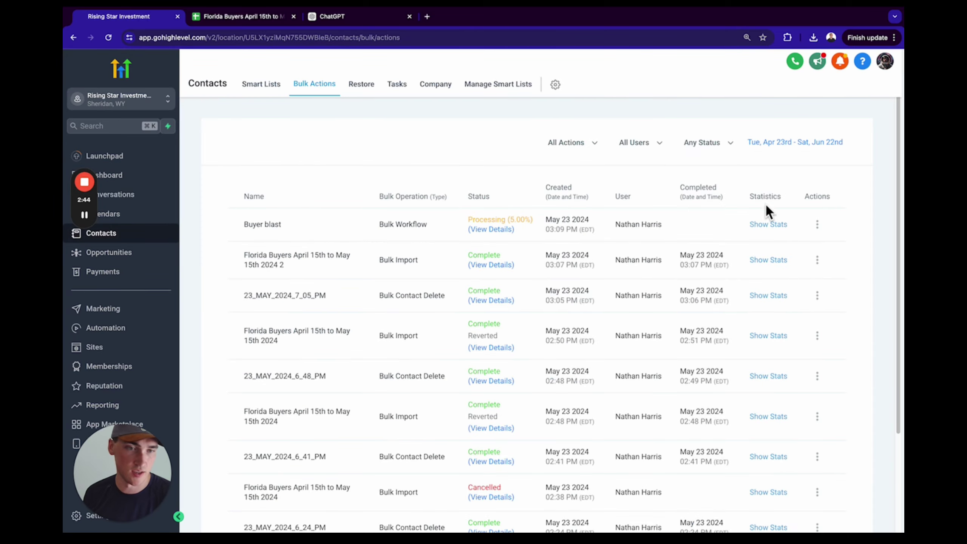
pyautogui.click(768, 225)
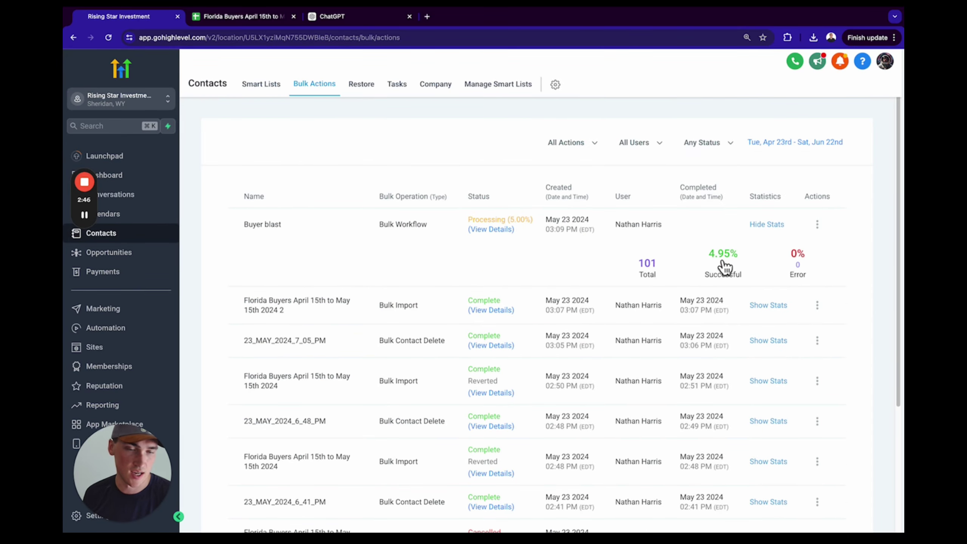
pyautogui.click(129, 196)
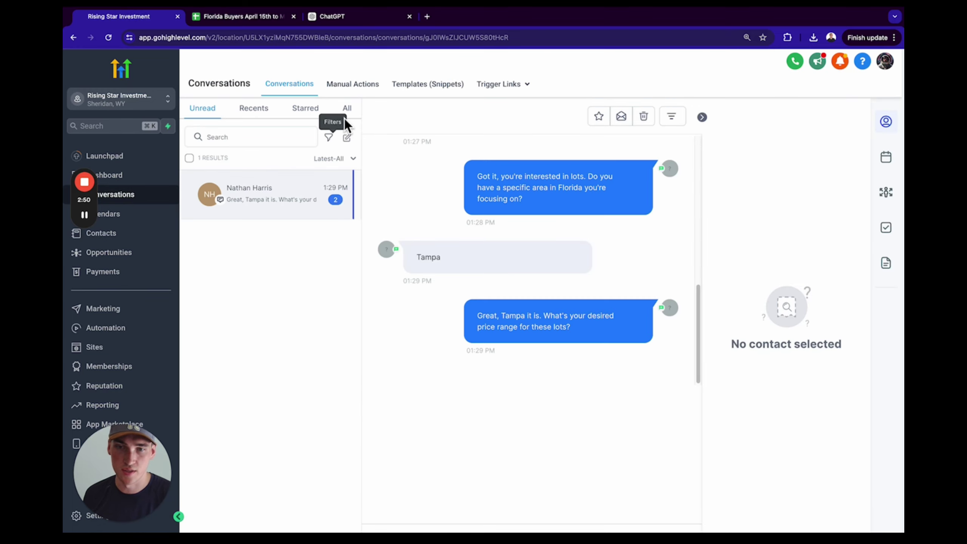
pyautogui.click(347, 111)
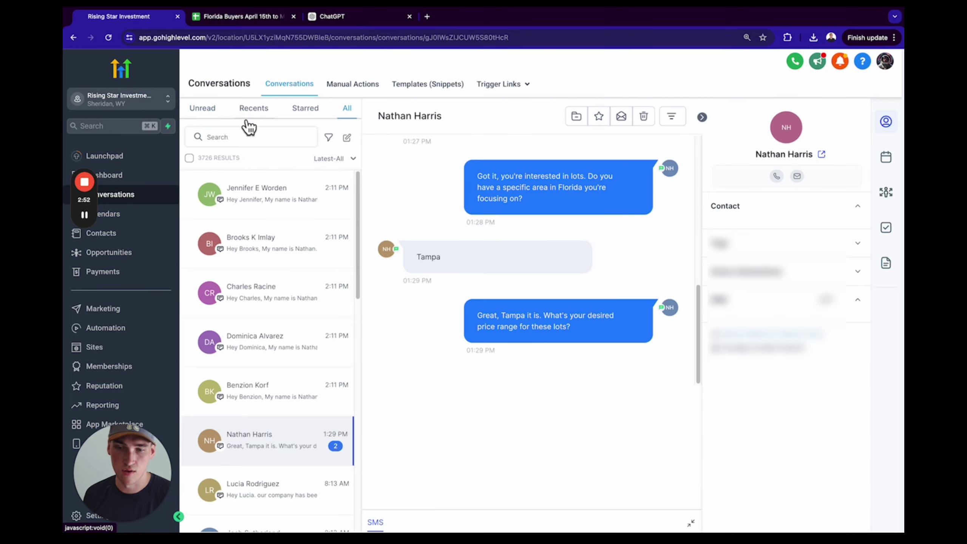
pyautogui.click(295, 208)
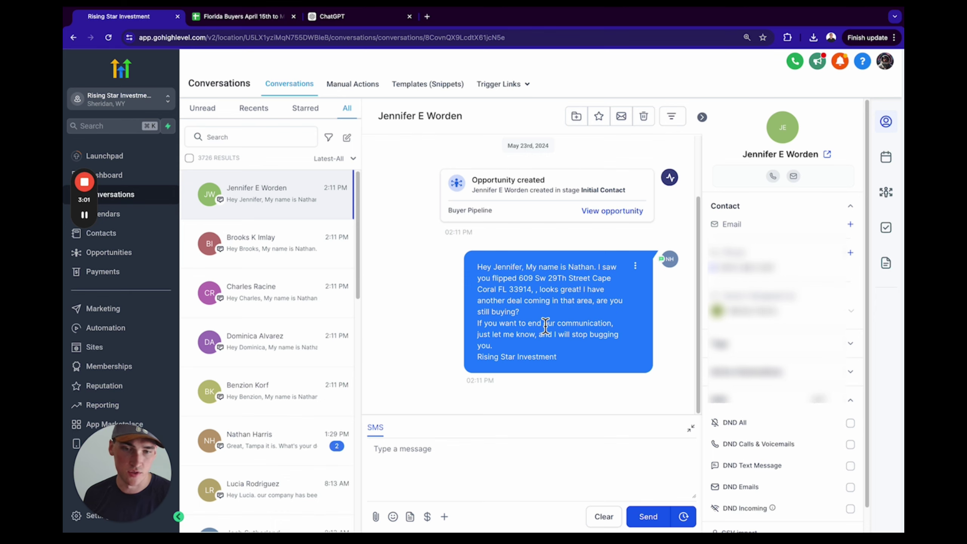
pyautogui.click(290, 246)
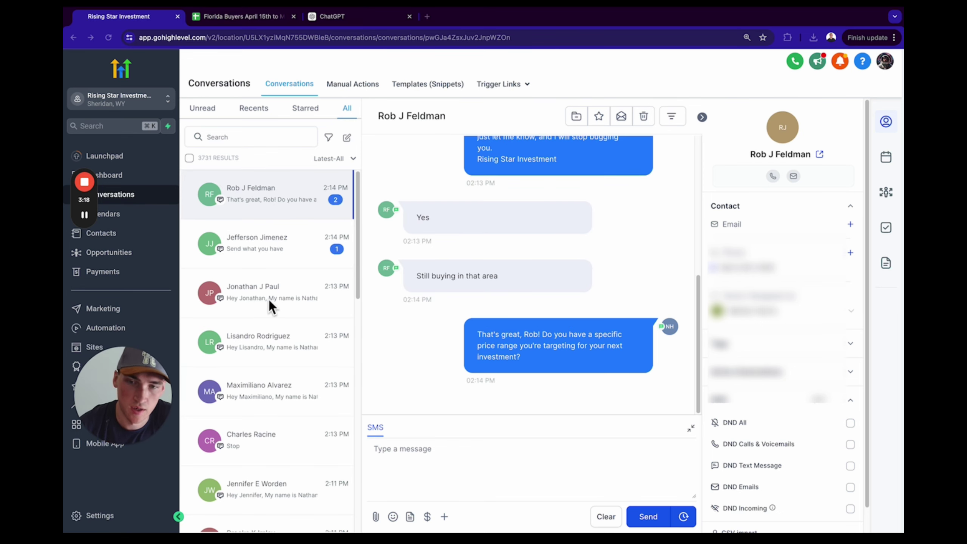
pyautogui.scroll(-3, 526, 240)
pyautogui.scroll(-3, 527, 243)
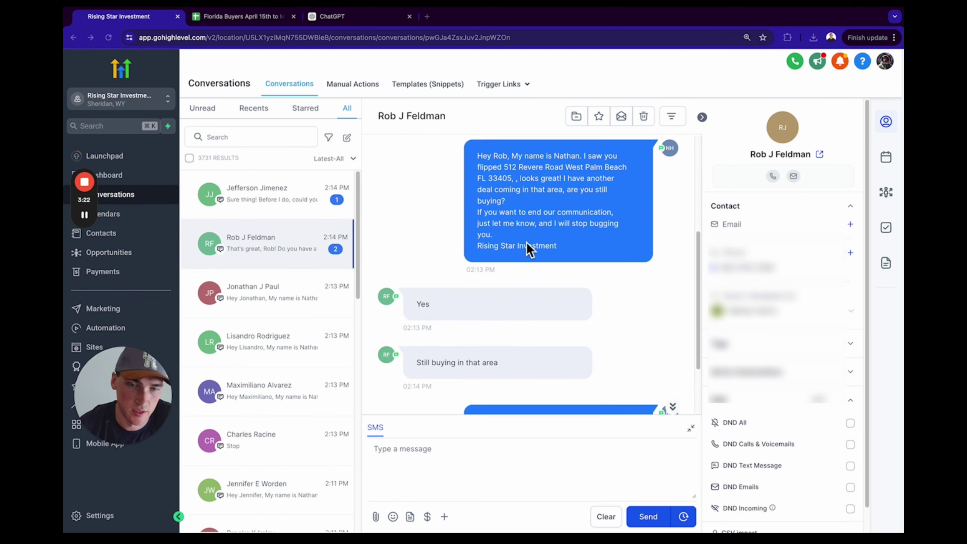
pyautogui.scroll(-2, 526, 240)
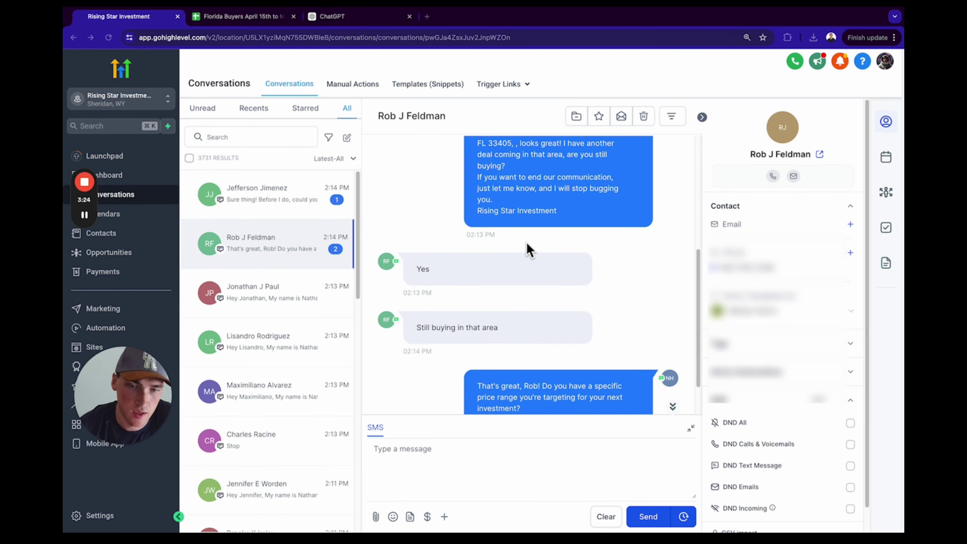
pyautogui.scroll(-2, 517, 311)
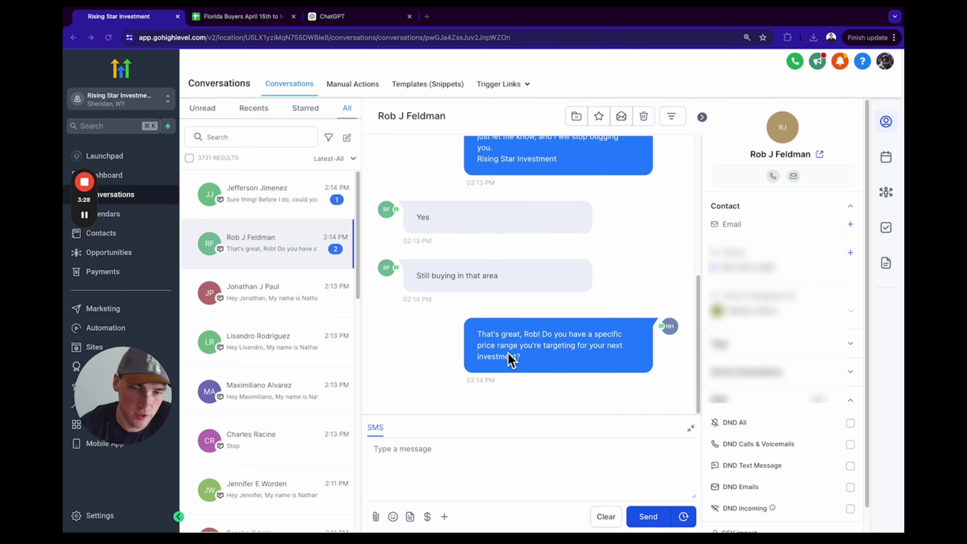
pyautogui.click(296, 192)
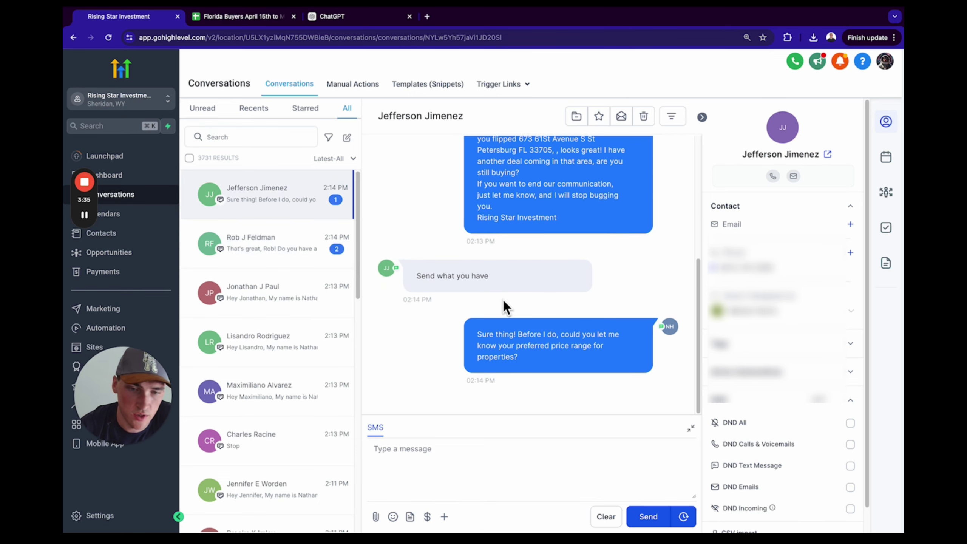
pyautogui.scroll(1, 512, 347)
pyautogui.scroll(-1, 514, 346)
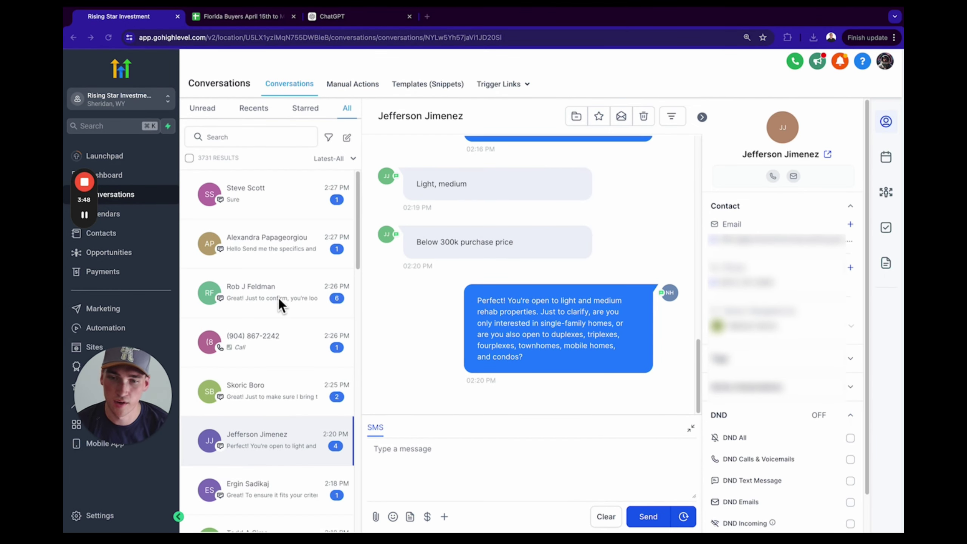
# Resend the failed confirmation as a manual text with the $ before 300K removed.
pyautogui.click(279, 303)
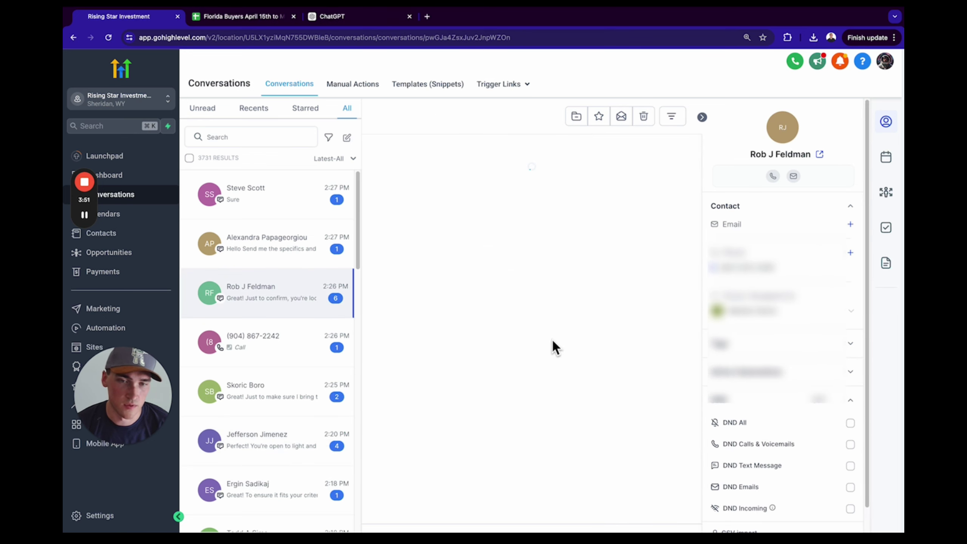
pyautogui.moveTo(685, 308)
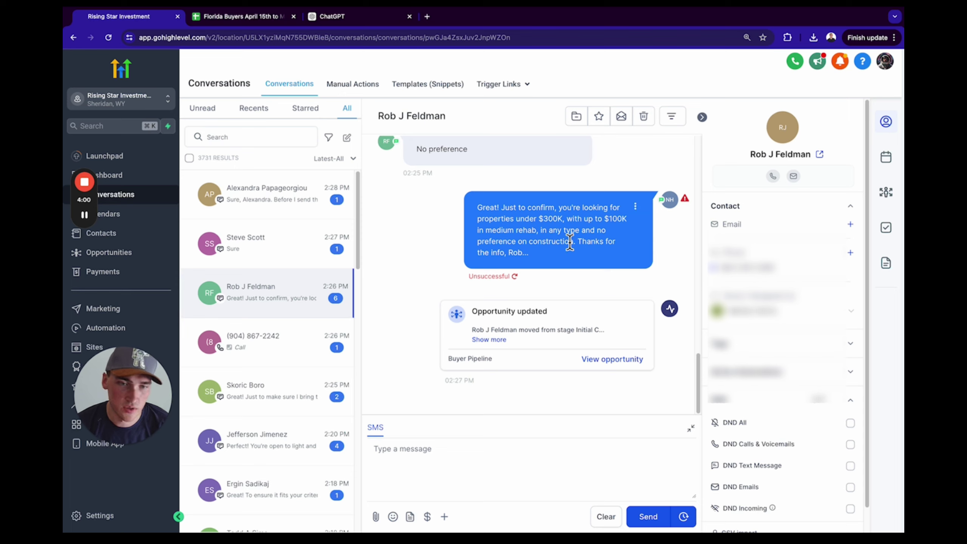
pyautogui.moveTo(571, 242); pyautogui.dragTo(476, 207)
pyautogui.hotkey('ctrl', 'c')
pyautogui.click(490, 467)
pyautogui.hotkey('ctrl', 'v')
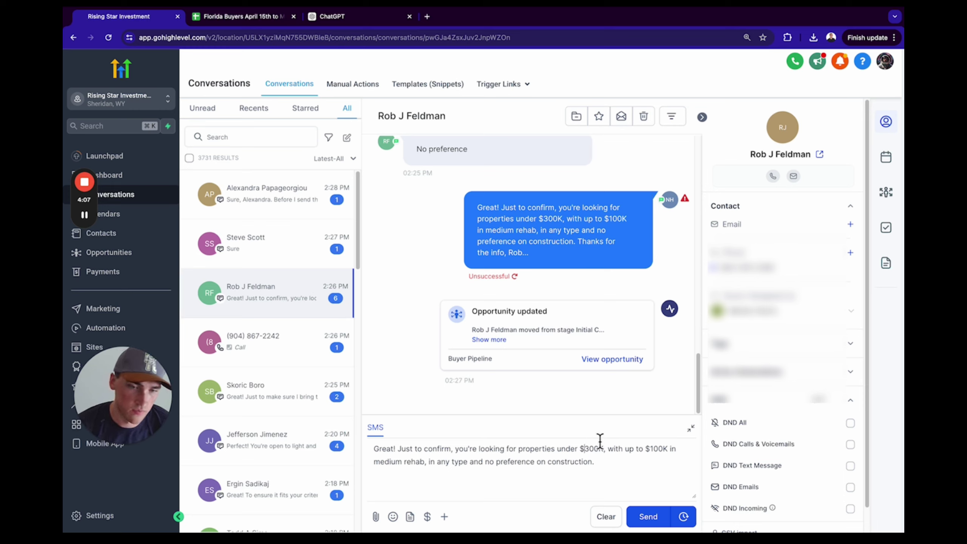
pyautogui.press('BackSpace')
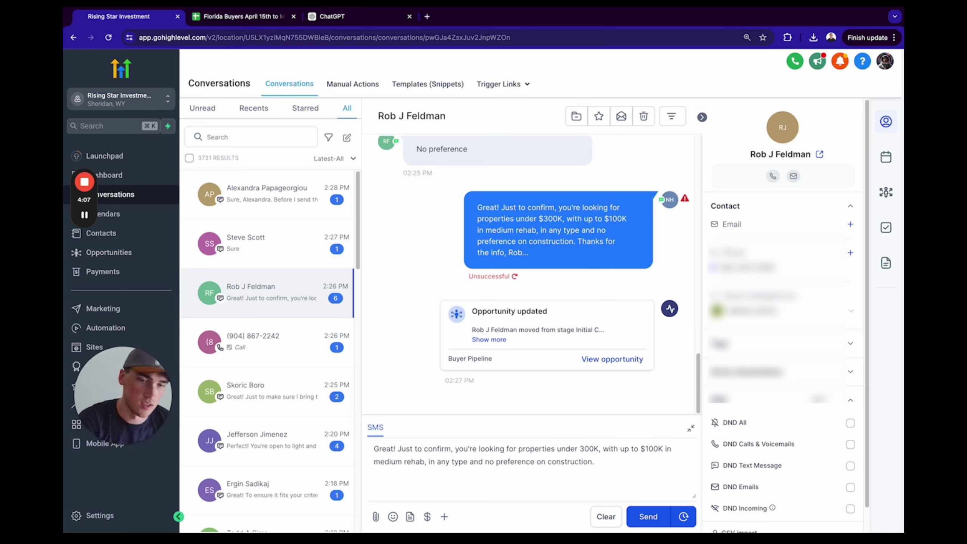
pyautogui.click(641, 460)
pyautogui.press('Return')
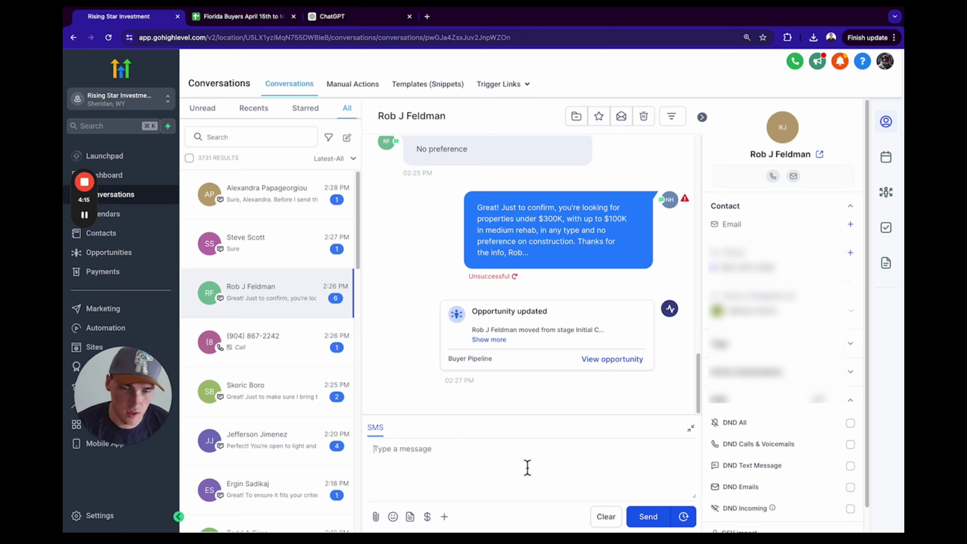
pyautogui.scroll(5, 528, 261)
pyautogui.scroll(-5, 529, 262)
pyautogui.click(275, 262)
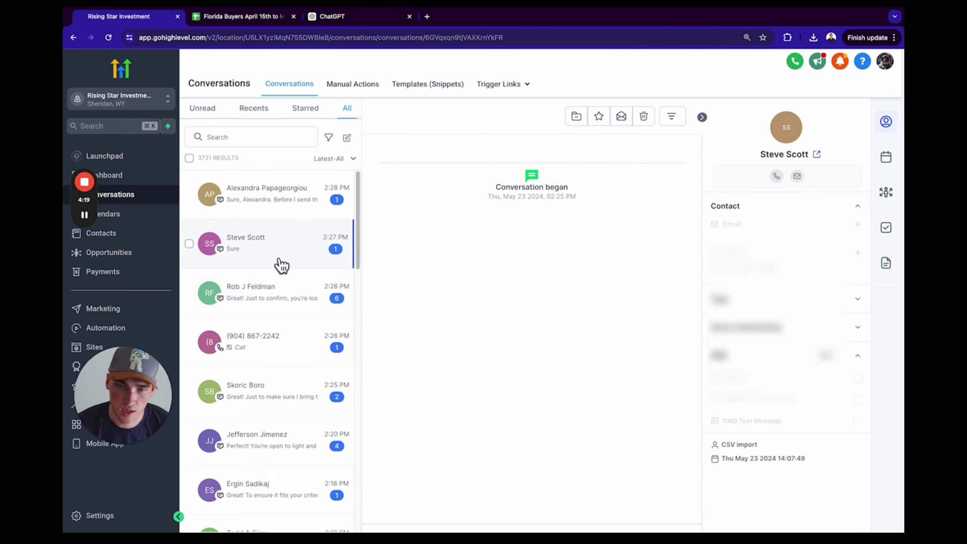
pyautogui.click(272, 298)
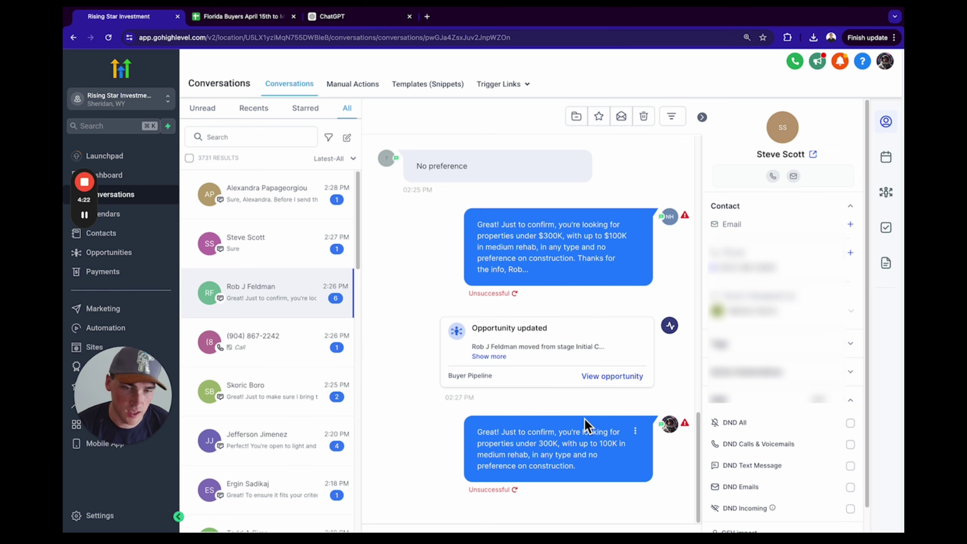
# Resend the confirmation again with the word 'properties' deleted.
pyautogui.moveTo(685, 318)
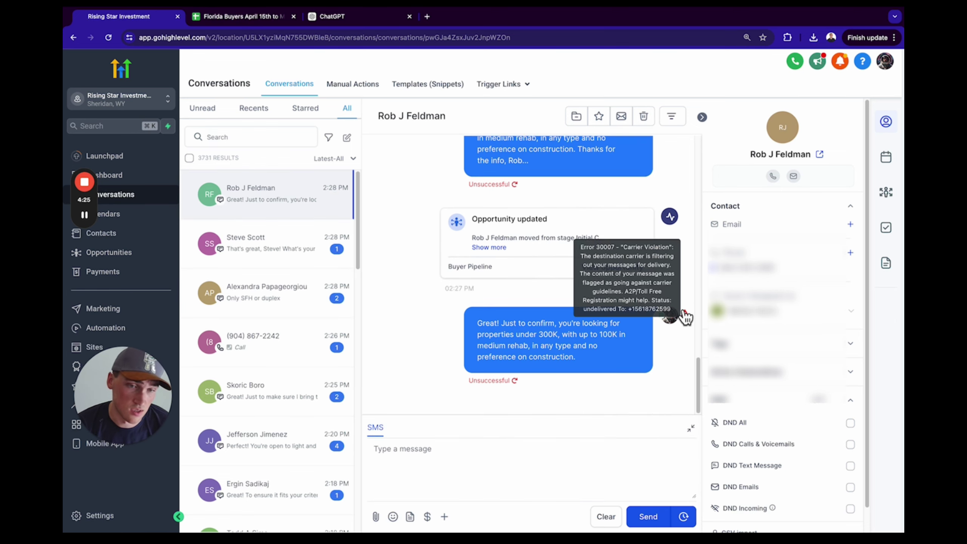
pyautogui.moveTo(593, 358); pyautogui.dragTo(476, 331)
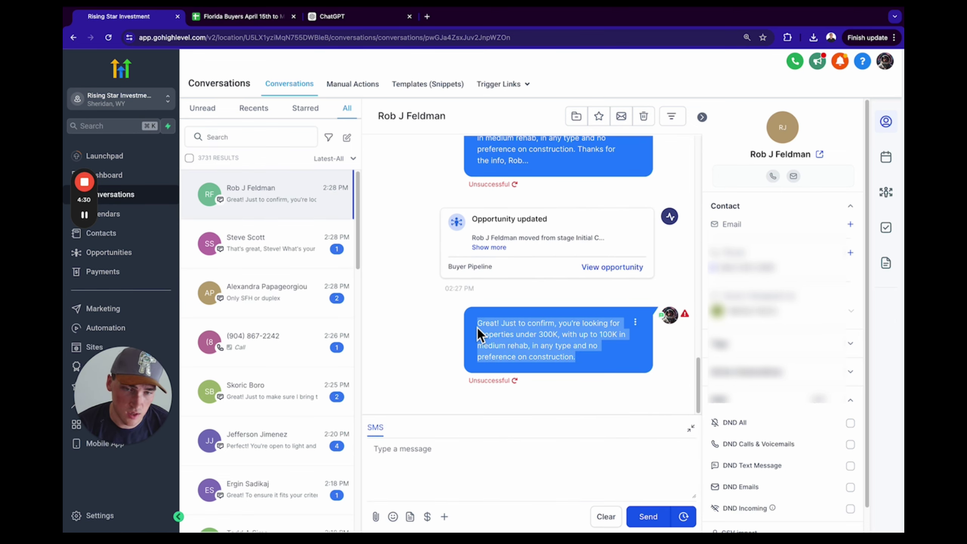
pyautogui.click(518, 466)
pyautogui.press('super+v')
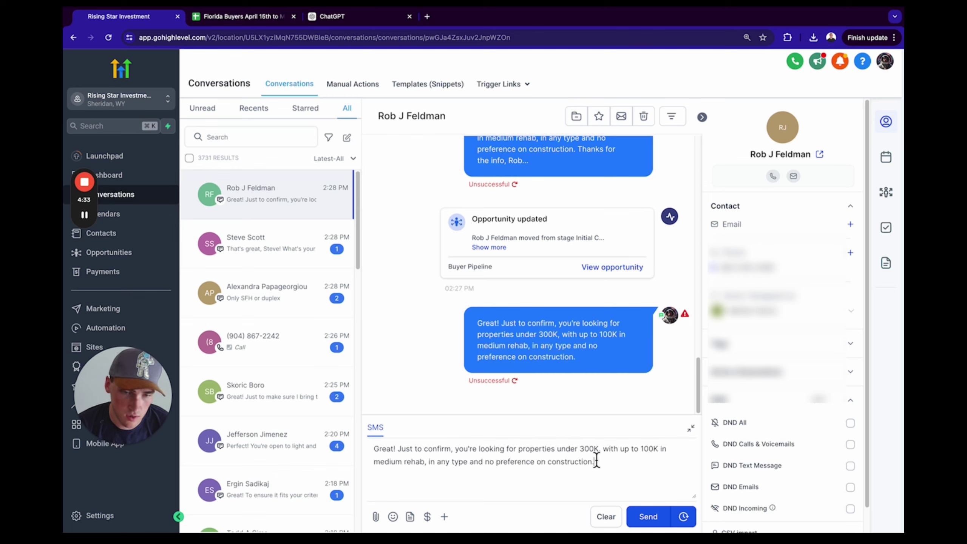
pyautogui.doubleClick(554, 452)
pyautogui.tripleClick(548, 452)
pyautogui.doubleClick(537, 451)
pyautogui.press('BackSpace')
pyautogui.press('BackSpace')
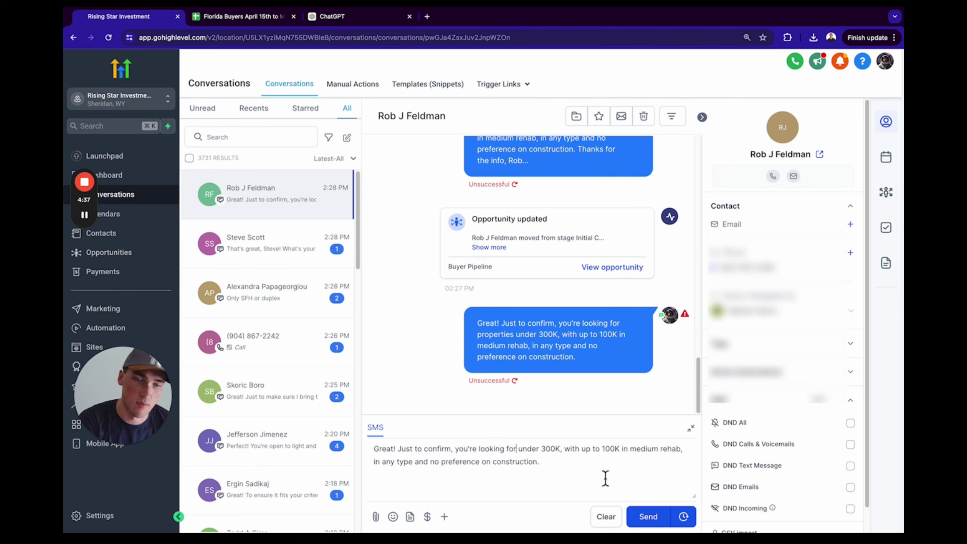
pyautogui.click(667, 517)
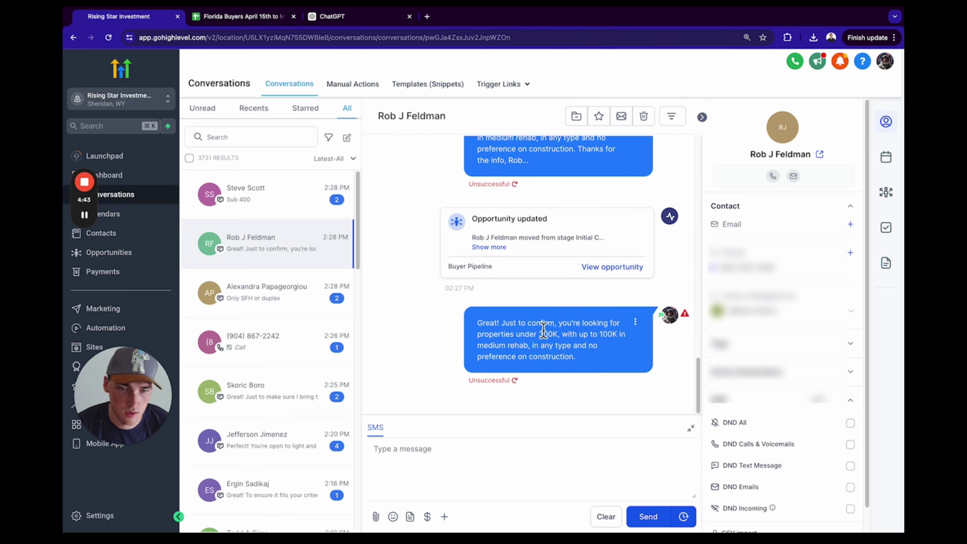
pyautogui.click(243, 296)
pyautogui.click(263, 259)
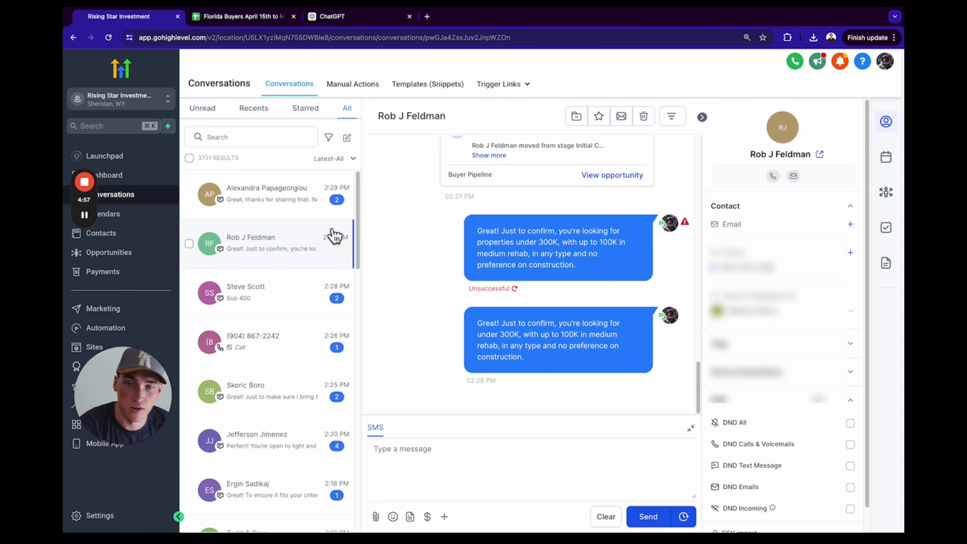
# Look over another buyer's thread, then open the one who replied 'Sub 400' and 'Yep'.
pyautogui.click(288, 201)
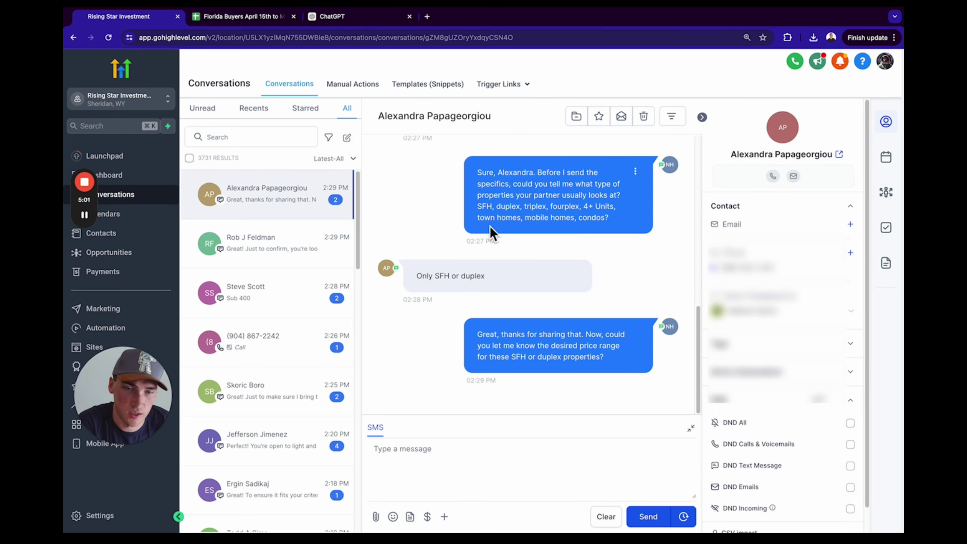
pyautogui.click(287, 304)
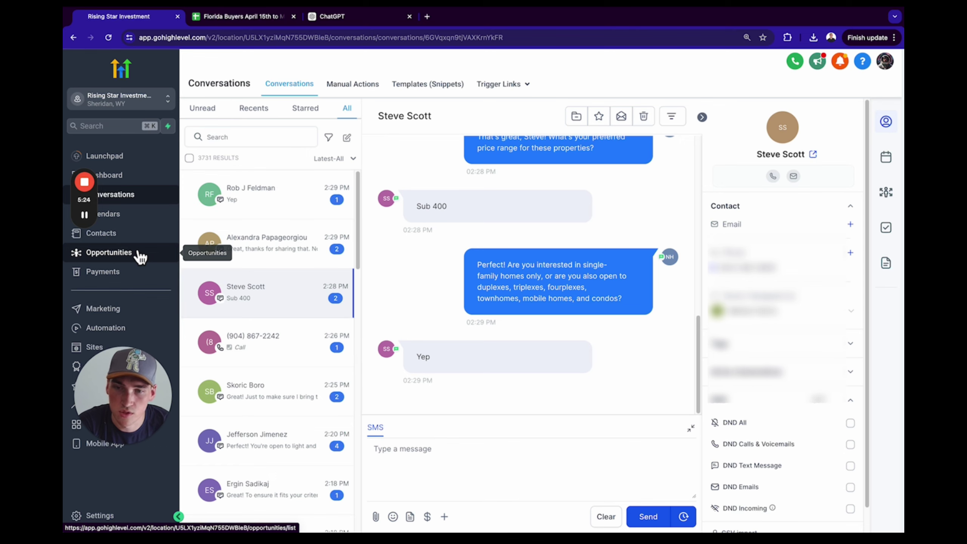
# From the Opportunities board, open the Collect Buying Criteria buyer's full contact record.
pyautogui.click(140, 255)
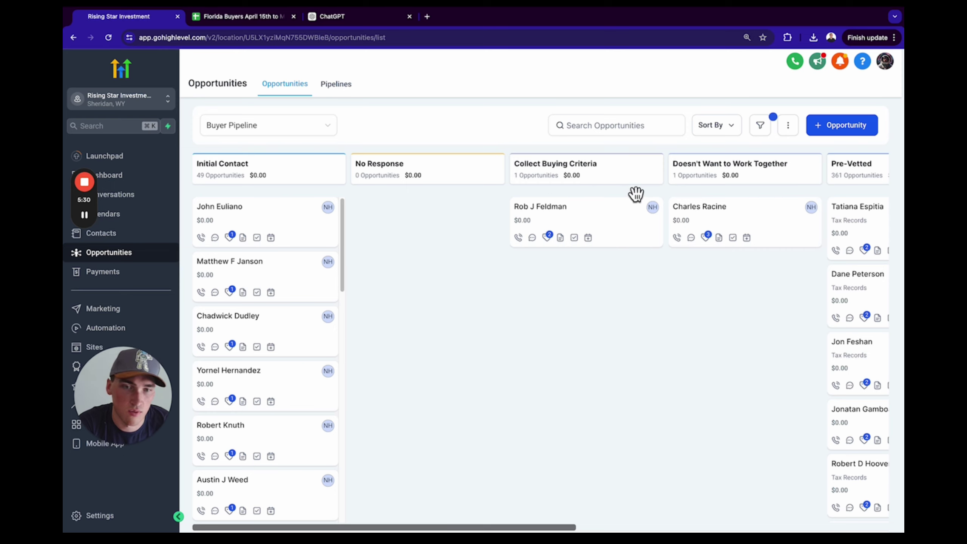
pyautogui.click(606, 217)
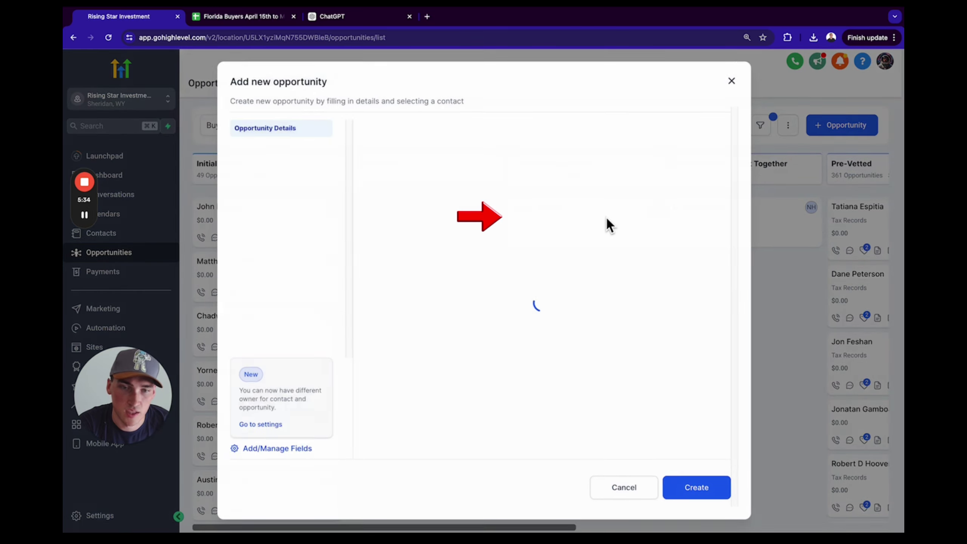
pyautogui.click(434, 128)
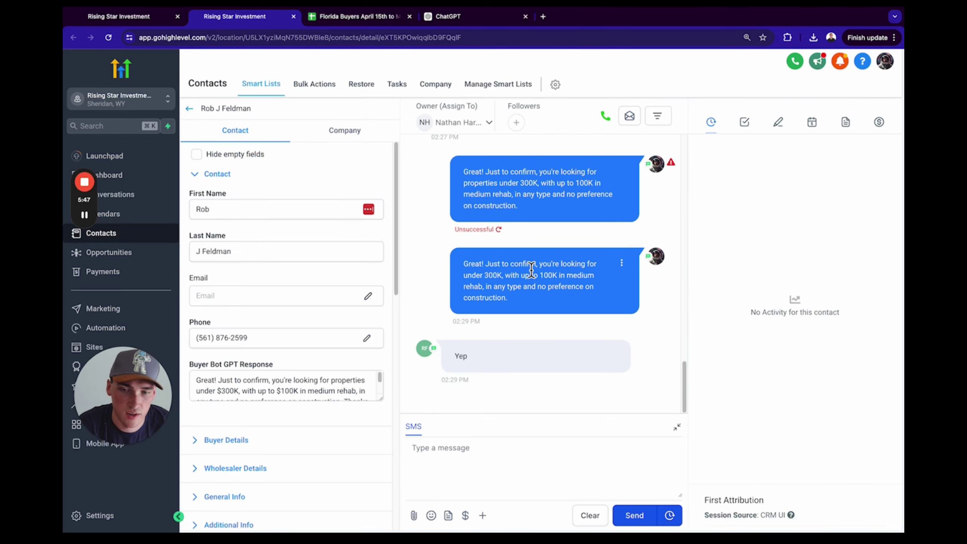
pyautogui.scroll(5, 529, 256)
pyautogui.scroll(5, 530, 257)
pyautogui.scroll(5, 546, 281)
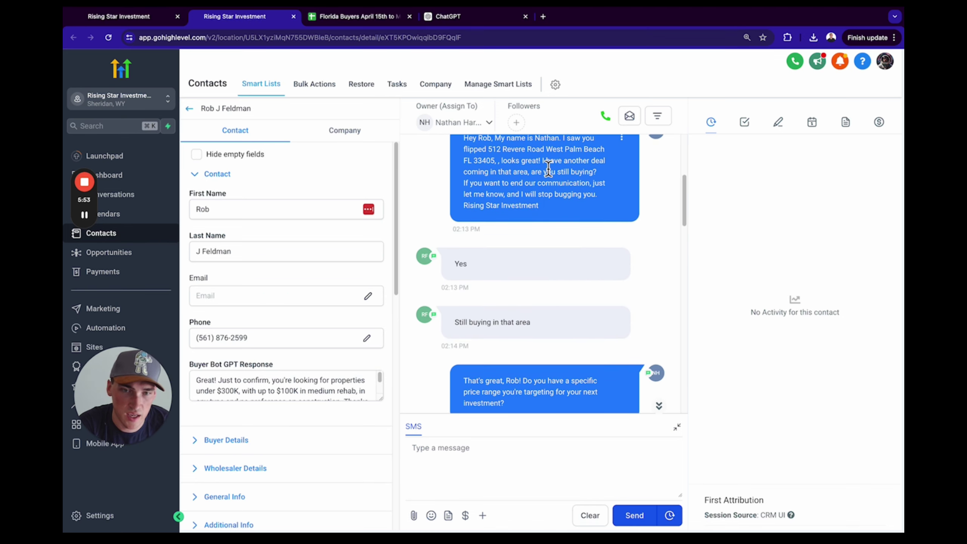
pyautogui.scroll(1, 548, 169)
pyautogui.scroll(-7, 561, 185)
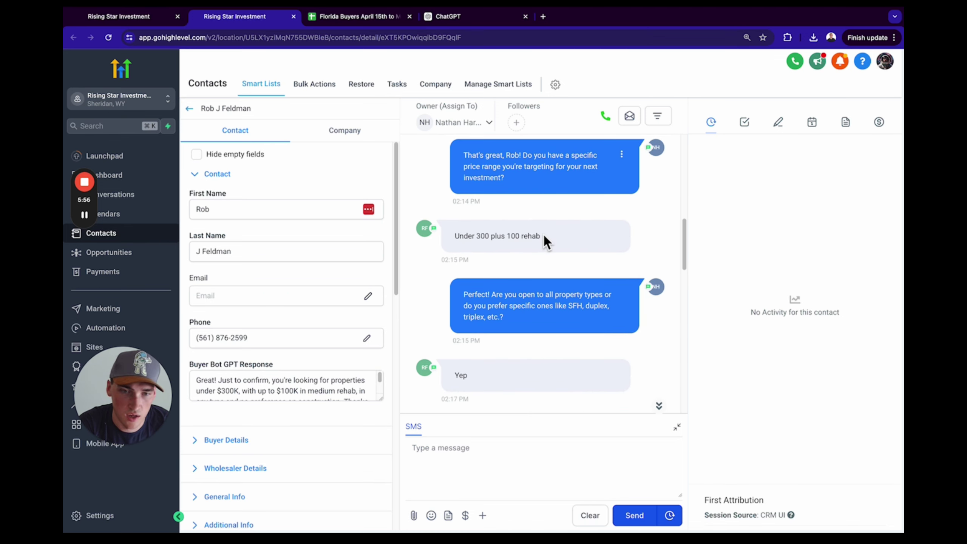
pyautogui.scroll(-1, 545, 240)
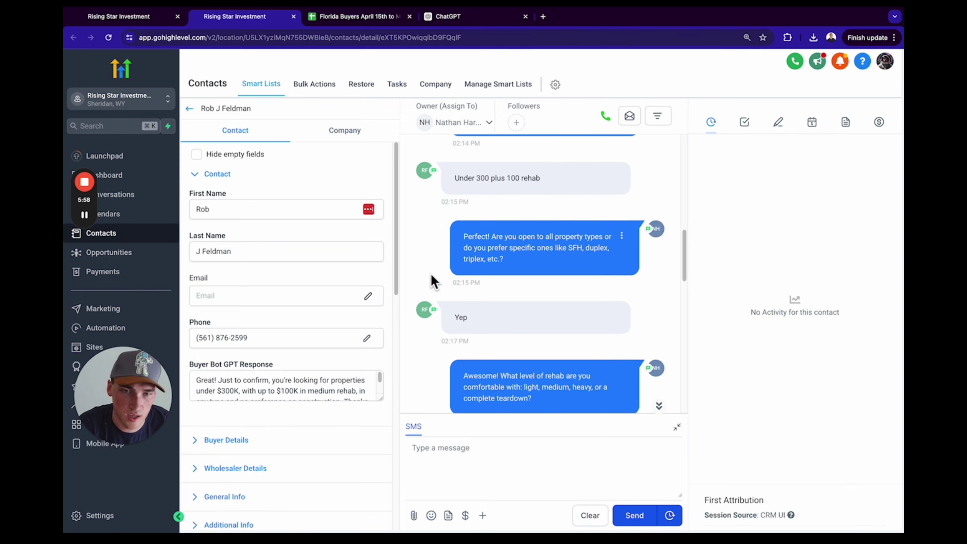
pyautogui.scroll(-1, 312, 329)
pyautogui.scroll(-2, 312, 328)
pyautogui.scroll(-2, 476, 320)
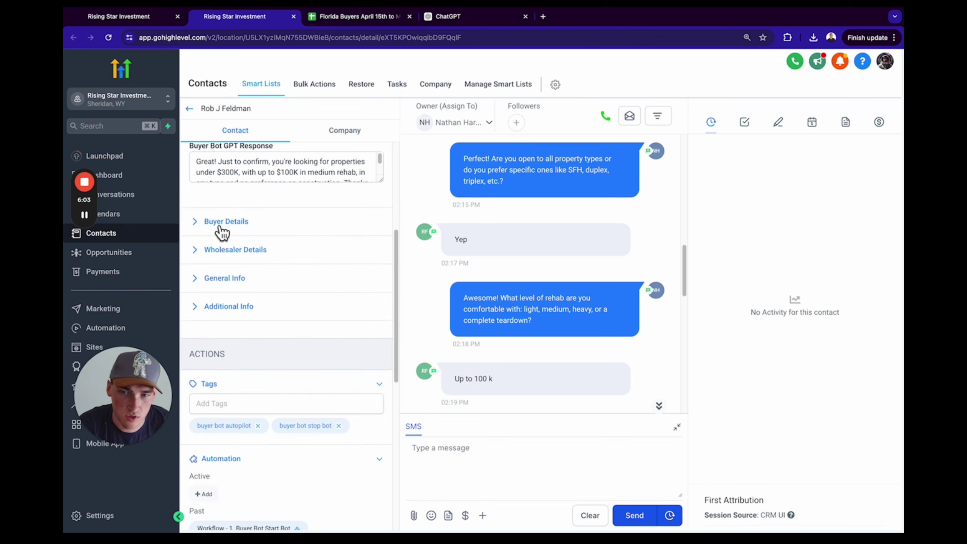
# Mark the contact as an Active Buyer with a Fix & Flip buying strategy.
pyautogui.click(222, 222)
pyautogui.click(252, 259)
pyautogui.click(255, 296)
pyautogui.click(267, 302)
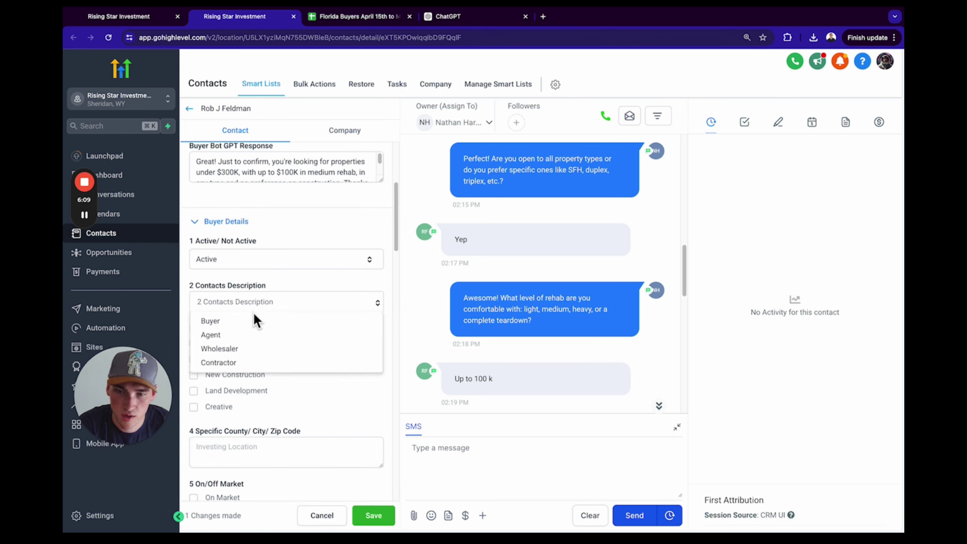
pyautogui.click(252, 325)
pyautogui.scroll(-3, 267, 273)
pyautogui.click(208, 253)
pyautogui.scroll(-2, 247, 301)
# Paste the outreach message's city as investing location and accept On Market and Off Market deals.
pyautogui.click(260, 297)
pyautogui.scroll(10, 501, 216)
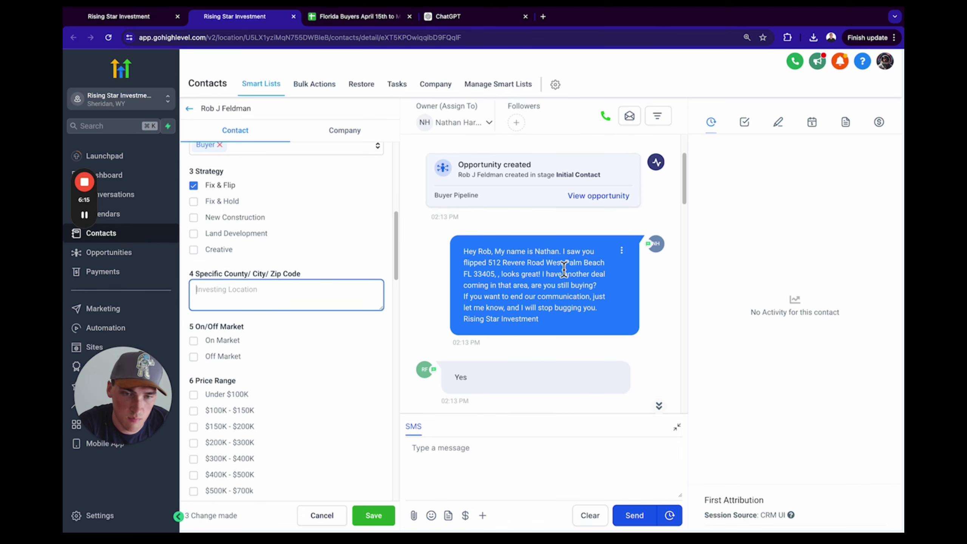
pyautogui.moveTo(545, 263); pyautogui.dragTo(605, 263)
pyautogui.press('super+c')
pyautogui.click(258, 300)
pyautogui.press('super+v')
pyautogui.click(222, 341)
pyautogui.click(230, 358)
# Select price ranges Under $100K, $100K-$150K, $150K-$200K and $200K-$300K.
pyautogui.scroll(-4, 243, 347)
pyautogui.scroll(-6, 531, 261)
pyautogui.scroll(-3, 534, 264)
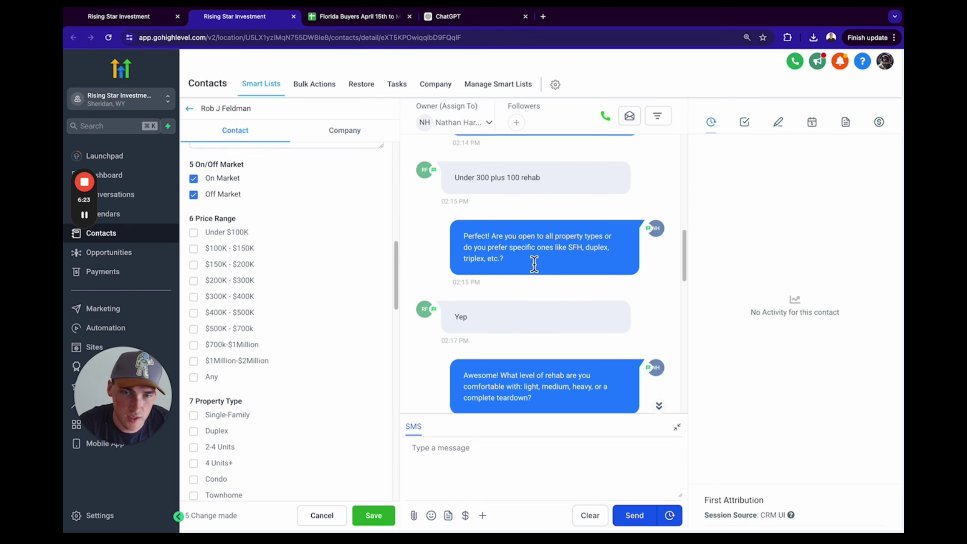
pyautogui.click(211, 232)
pyautogui.click(214, 248)
pyautogui.click(219, 265)
pyautogui.click(233, 281)
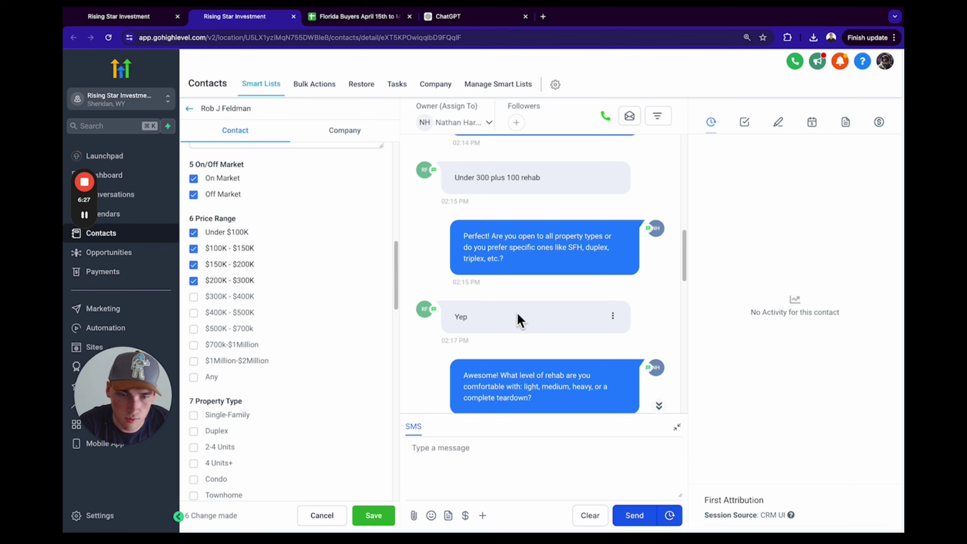
# Tick bed/bath minimums 2/1, 2/2, 3/1, 3/2, 4/1 and 4/2.
pyautogui.scroll(-3, 518, 315)
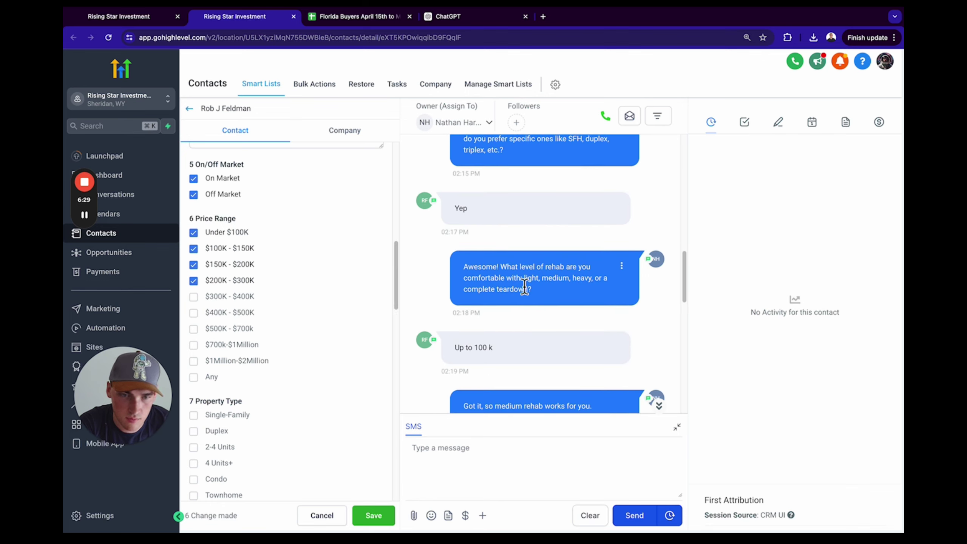
pyautogui.scroll(-4, 550, 283)
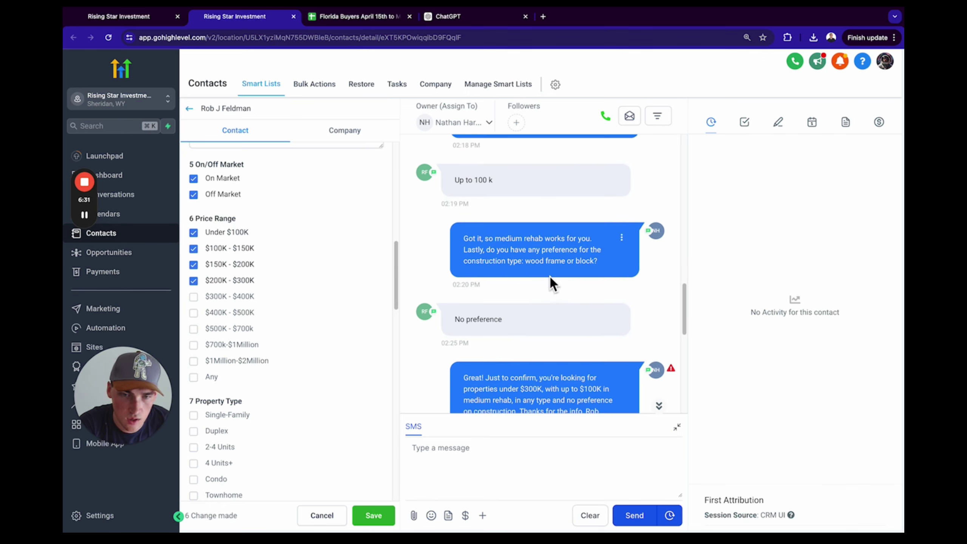
pyautogui.scroll(3, 495, 234)
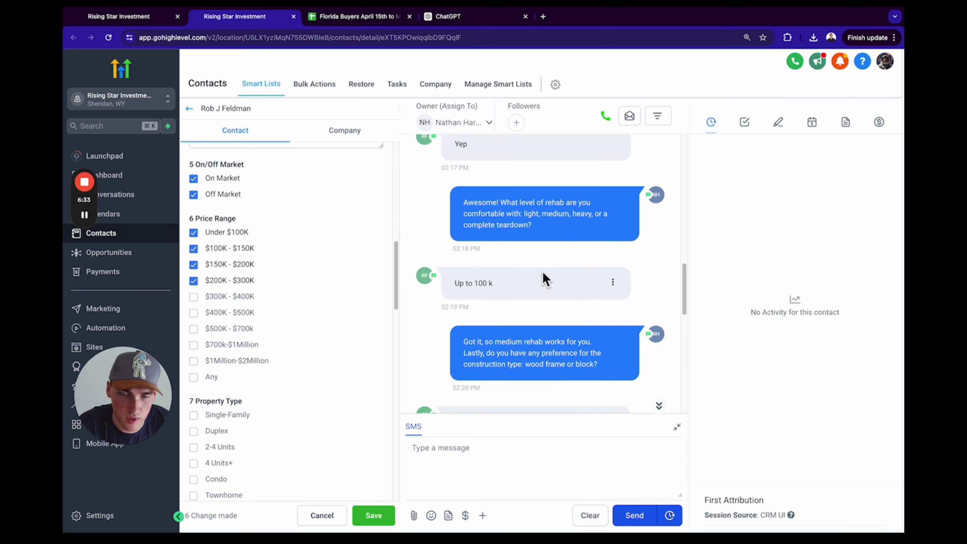
pyautogui.scroll(-9, 336, 328)
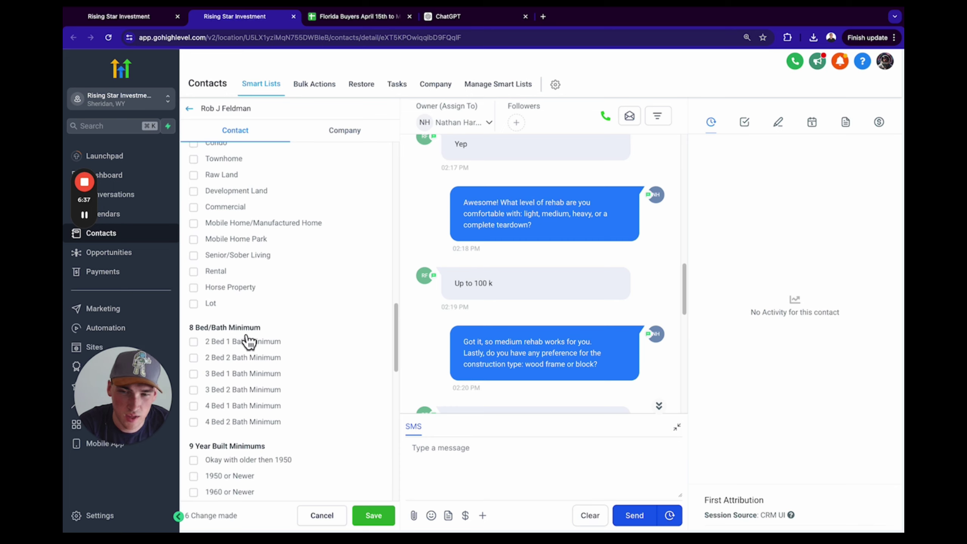
pyautogui.scroll(4, 255, 328)
pyautogui.scroll(-4, 270, 337)
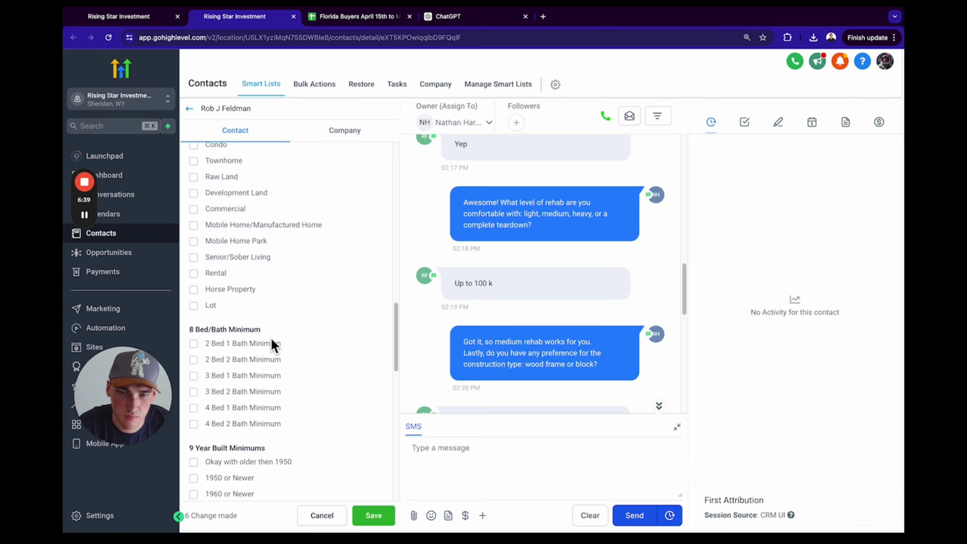
pyautogui.click(269, 345)
pyautogui.click(269, 360)
pyautogui.click(268, 376)
pyautogui.click(270, 392)
pyautogui.click(272, 408)
pyautogui.click(271, 423)
# Accept year built older than 1950, 1950+, 1960+, 1970+ and 1980+.
pyautogui.scroll(-4, 272, 406)
pyautogui.click(252, 336)
pyautogui.click(250, 351)
pyautogui.click(247, 367)
pyautogui.click(246, 382)
pyautogui.click(245, 399)
# Add Single-Family, Duplex and 2-4 Units as property types.
pyautogui.scroll(12, 251, 396)
pyautogui.scroll(-3, 263, 334)
pyautogui.click(228, 275)
pyautogui.click(215, 291)
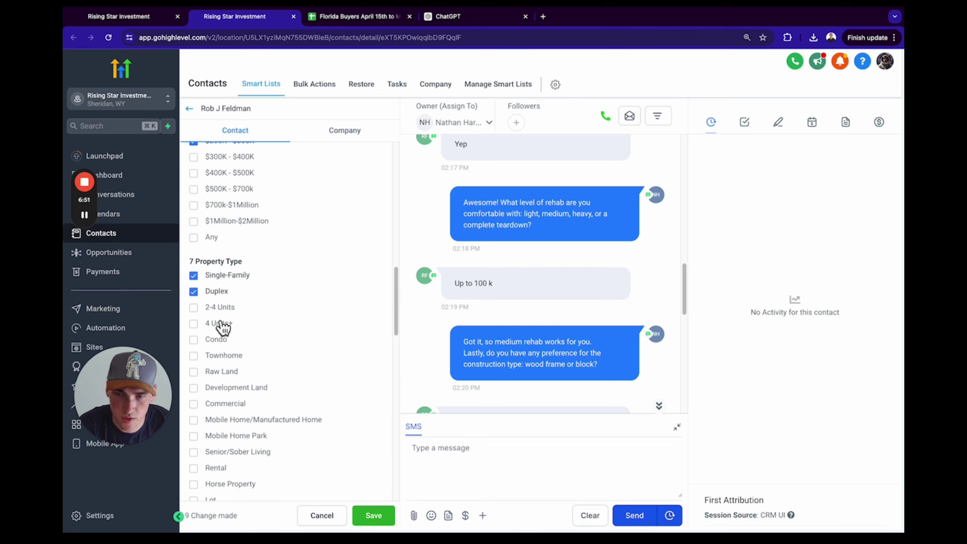
pyautogui.click(225, 311)
# Accept Light and Medium Rehab, and wood frame and block construction.
pyautogui.scroll(-2, 334, 279)
pyautogui.scroll(-2, 585, 271)
pyautogui.scroll(-3, 248, 283)
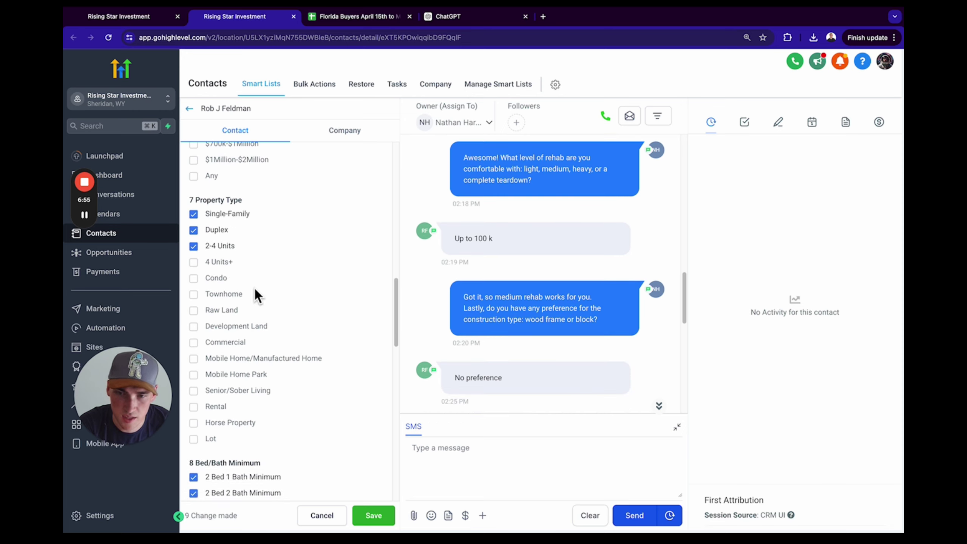
pyautogui.scroll(-10, 234, 284)
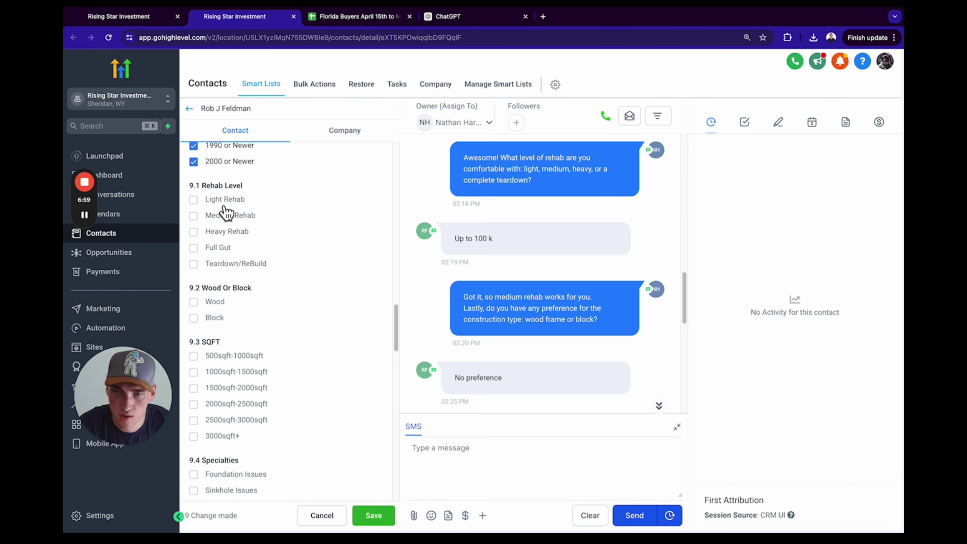
pyautogui.click(224, 201)
pyautogui.click(229, 216)
pyautogui.scroll(-2, 248, 256)
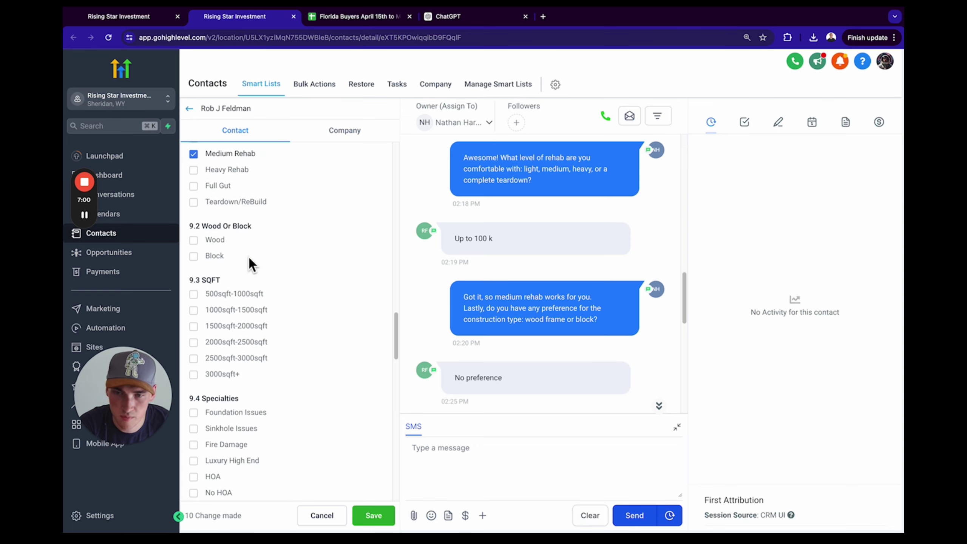
pyautogui.click(223, 235)
pyautogui.click(218, 251)
# Accept sizes 500-1000, 1000-1500, 1500-2000, 2000-2500 and 3000+ sqft.
pyautogui.scroll(-1, 234, 267)
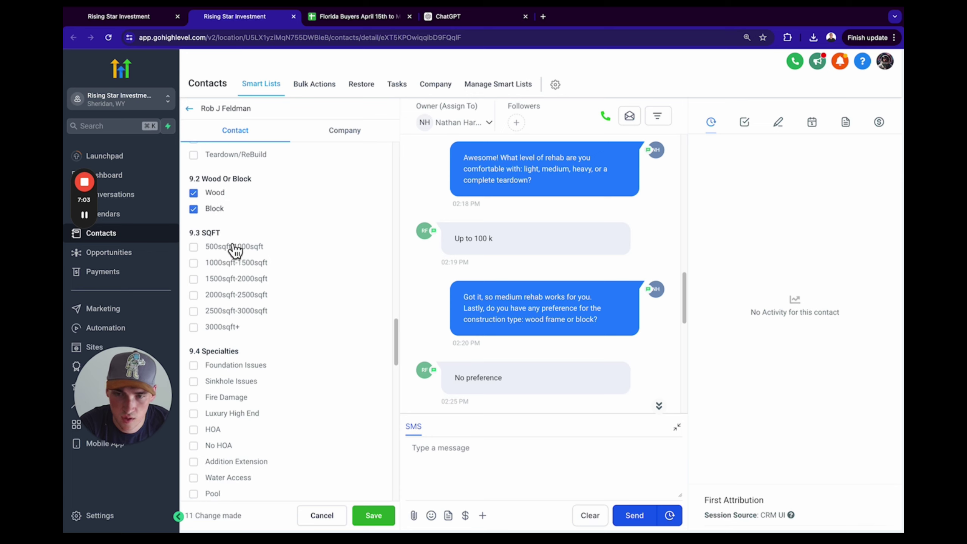
pyautogui.click(235, 248)
pyautogui.click(237, 262)
pyautogui.click(238, 279)
pyautogui.click(240, 295)
pyautogui.click(232, 335)
# Accept specialty properties with Foundation Issues and Fire Damage.
pyautogui.scroll(-4, 255, 320)
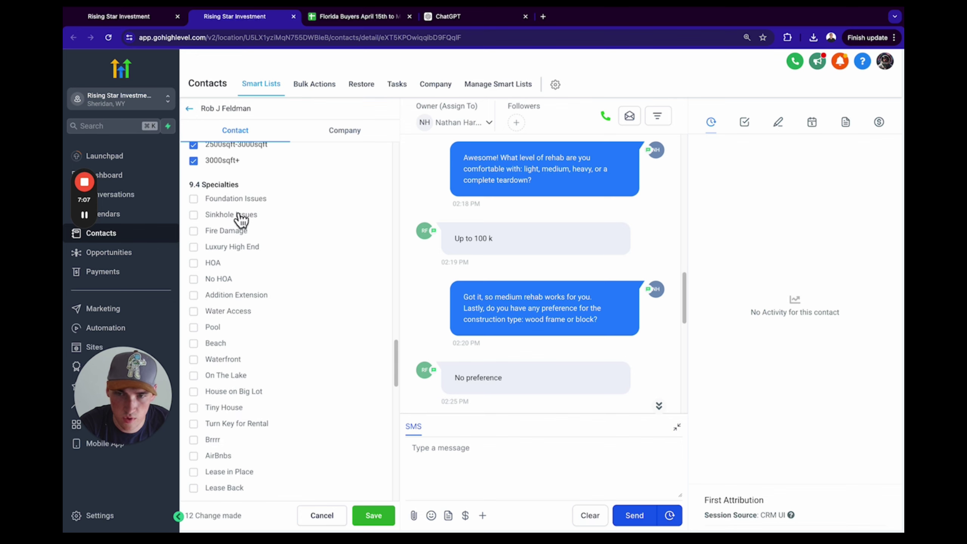
pyautogui.scroll(-2, 289, 255)
pyautogui.scroll(-2, 296, 255)
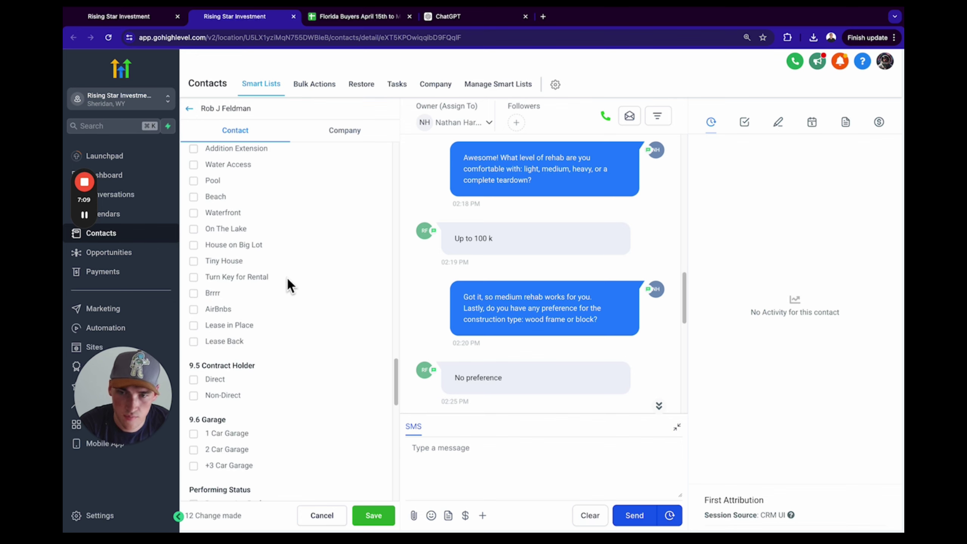
pyautogui.scroll(7, 282, 272)
pyautogui.click(225, 359)
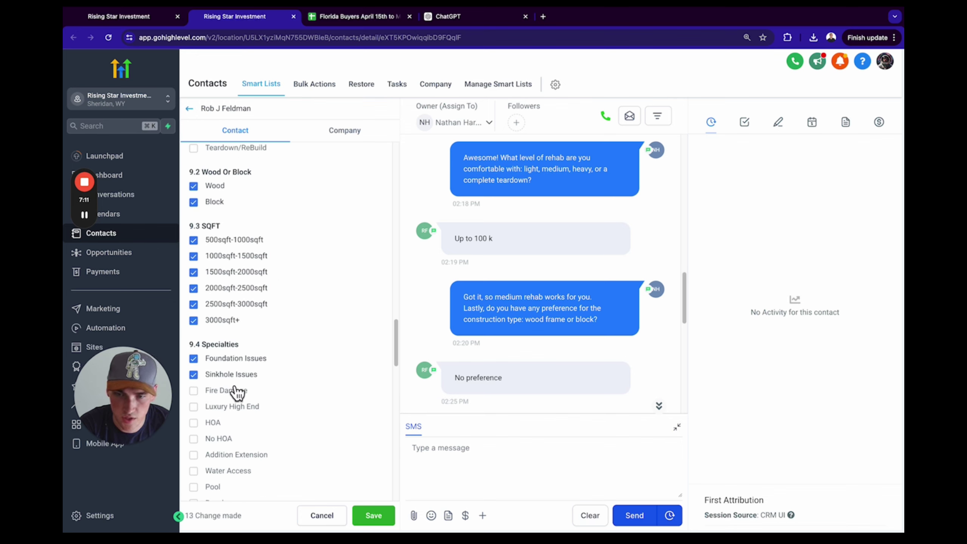
pyautogui.click(193, 390)
# Mark both Direct and Non-Direct as acceptable contract holders.
pyautogui.scroll(-2, 252, 392)
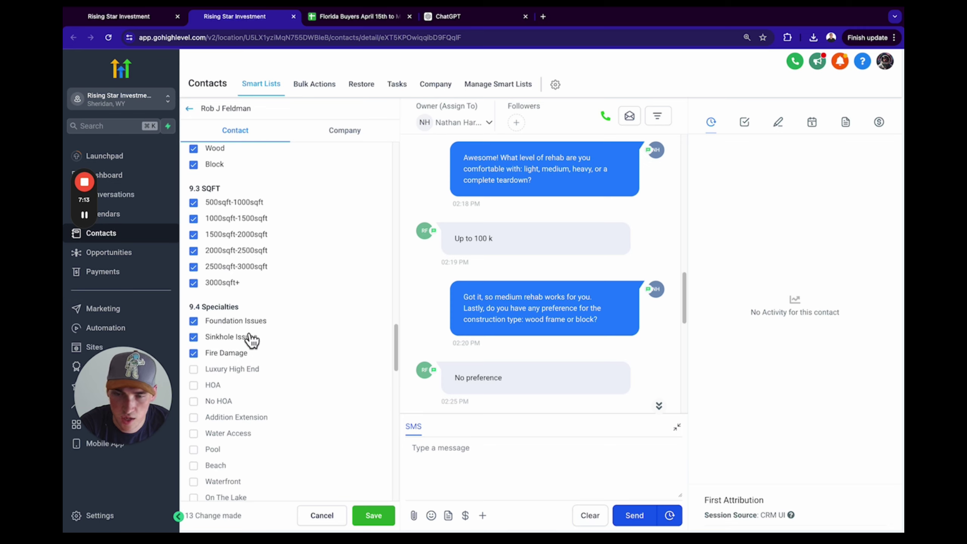
pyautogui.scroll(-1, 248, 333)
pyautogui.scroll(-3, 259, 320)
pyautogui.scroll(-10, 280, 310)
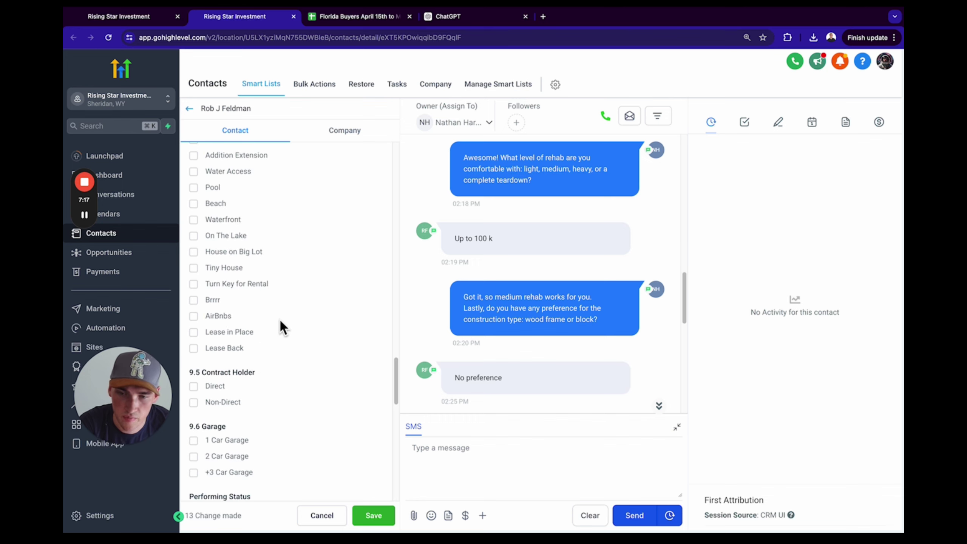
pyautogui.click(193, 386)
pyautogui.click(204, 402)
# Accept 1 Car, 2 Car and +3 Car Garage properties.
pyautogui.scroll(-9, 254, 372)
pyautogui.moveTo(223, 251); pyautogui.dragTo(221, 269)
pyautogui.click(222, 267)
pyautogui.click(225, 281)
pyautogui.click(240, 303)
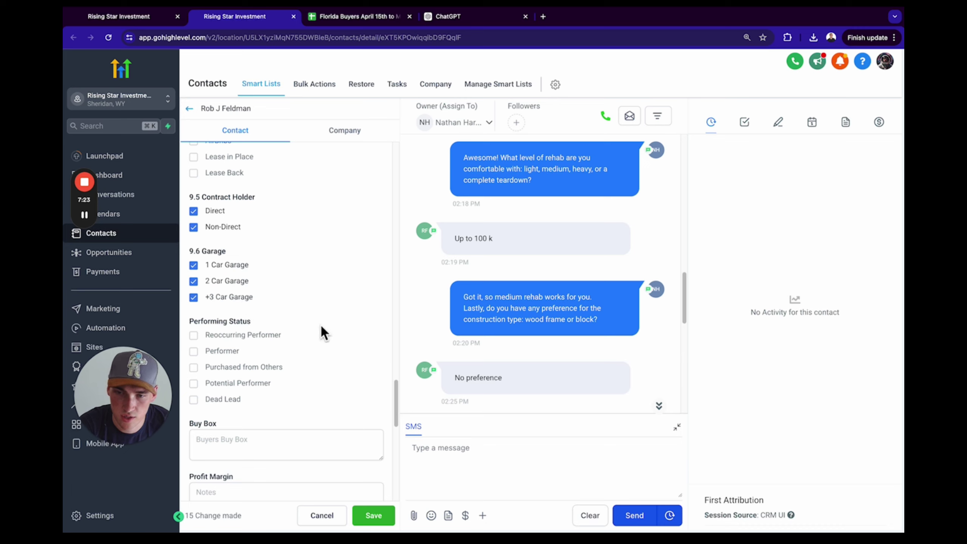
# Set performing status to Purchased from Others and buyer source to Tax Records, then save.
pyautogui.scroll(-1, 312, 327)
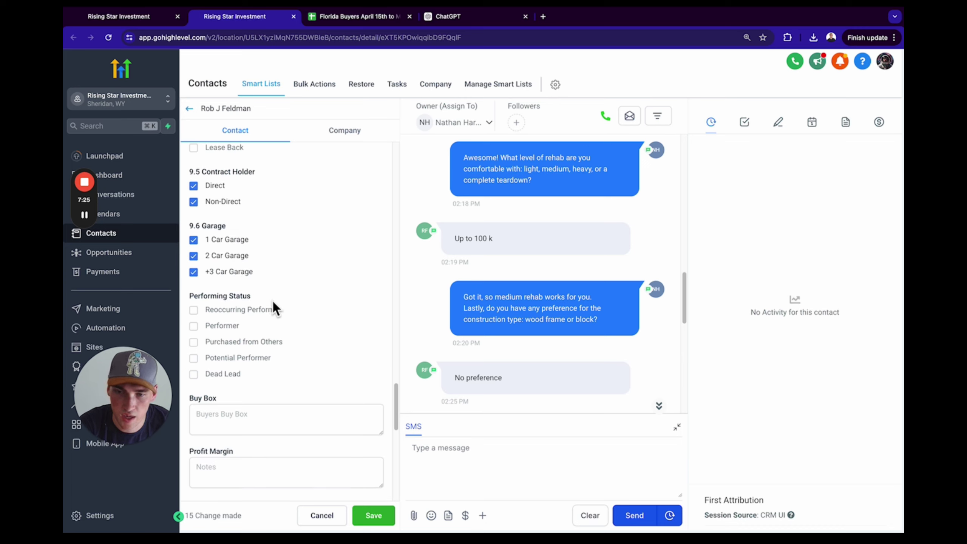
pyautogui.click(253, 343)
pyautogui.scroll(-4, 311, 327)
pyautogui.scroll(-1, 307, 338)
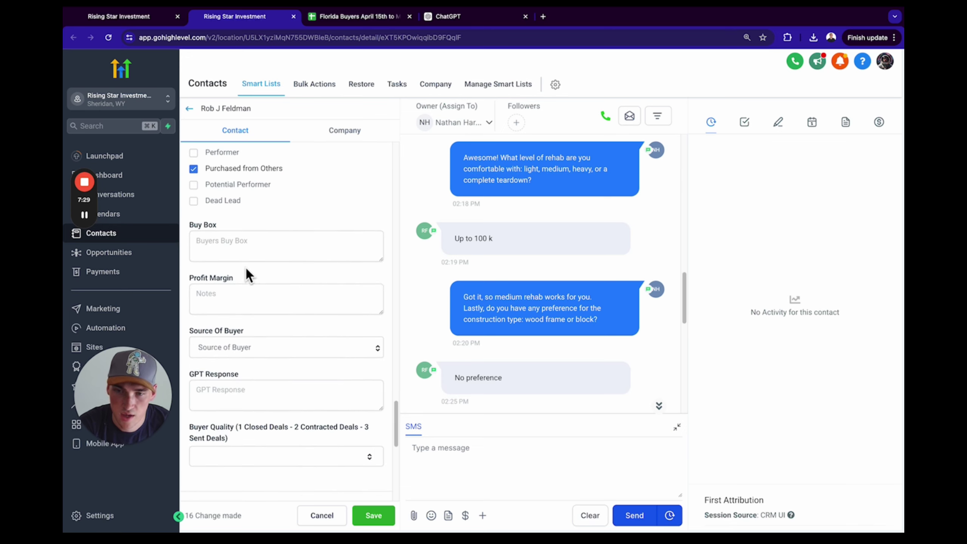
pyautogui.click(245, 253)
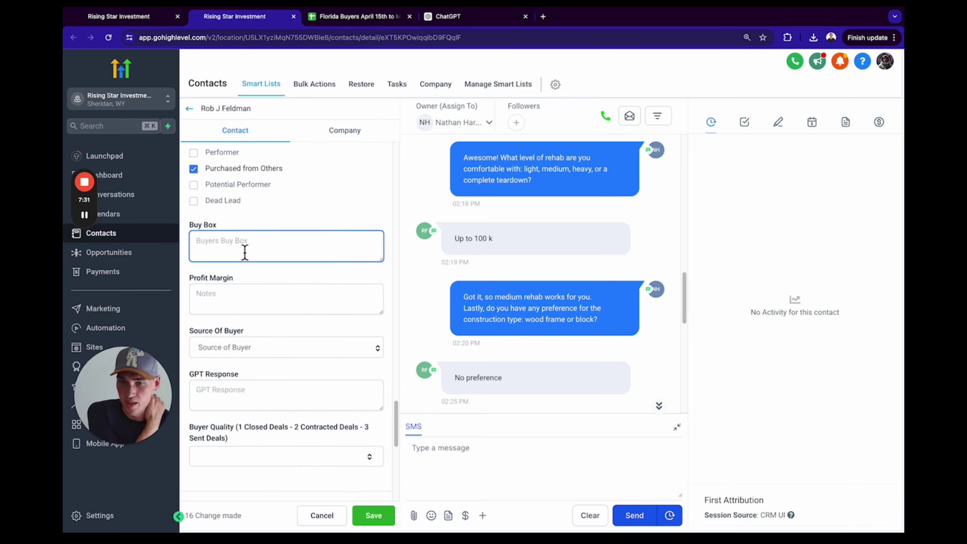
pyautogui.click(323, 346)
pyautogui.click(250, 363)
pyautogui.click(372, 513)
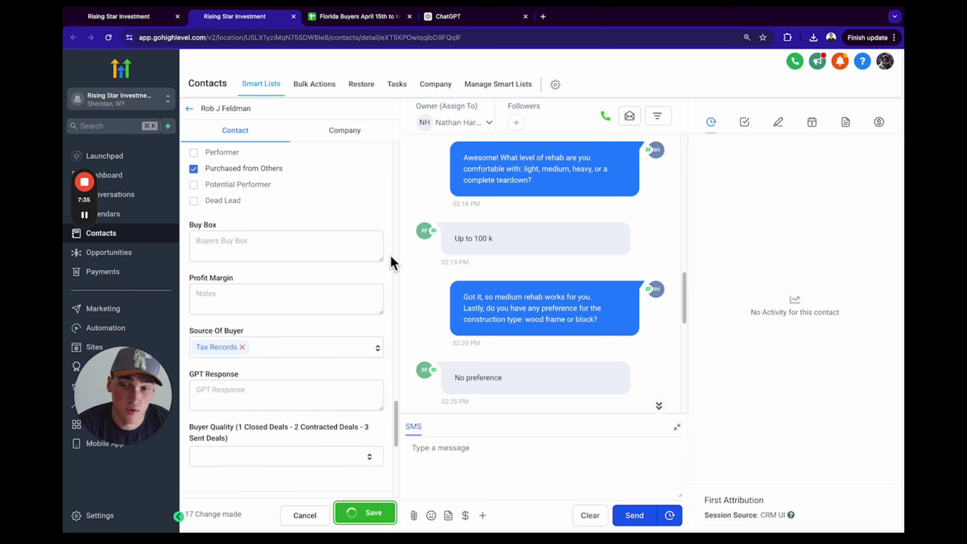
# Add the 'pre vetted' tag to the contact.
pyautogui.scroll(-5, 503, 284)
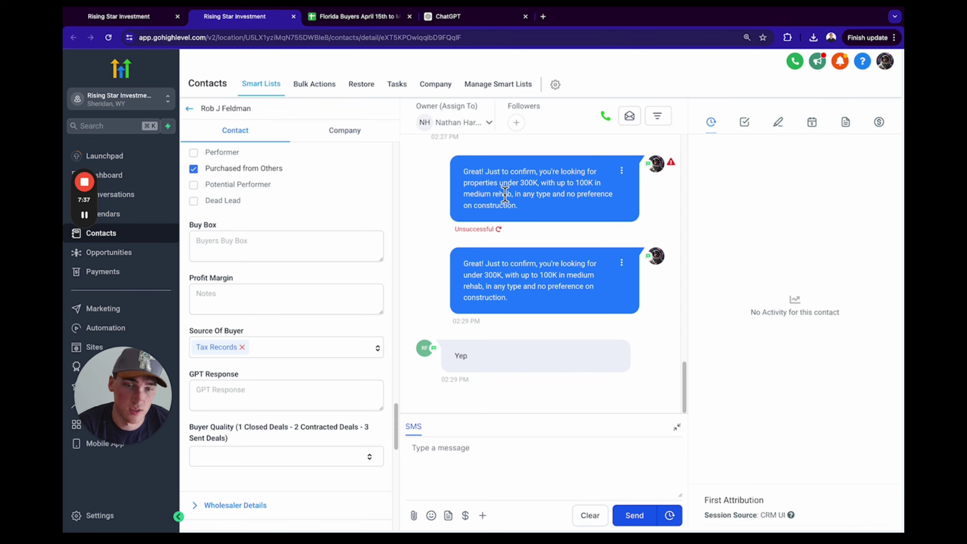
pyautogui.scroll(-10, 267, 385)
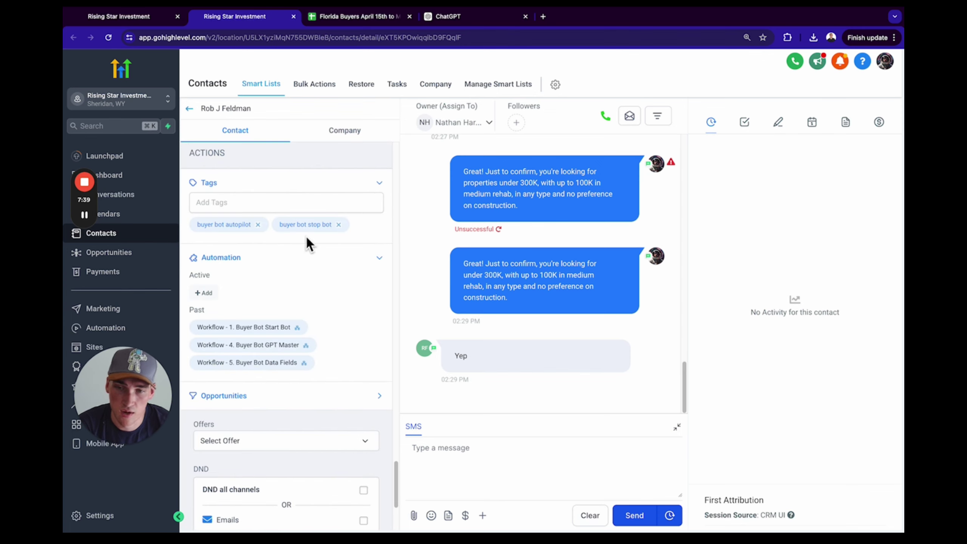
pyautogui.click(233, 203)
pyautogui.write('pre')
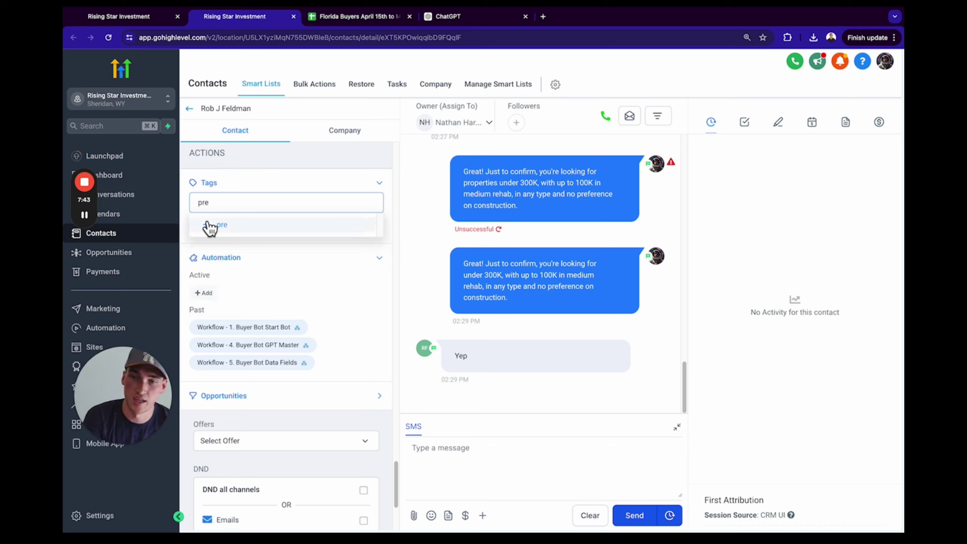
pyautogui.write(' vetted')
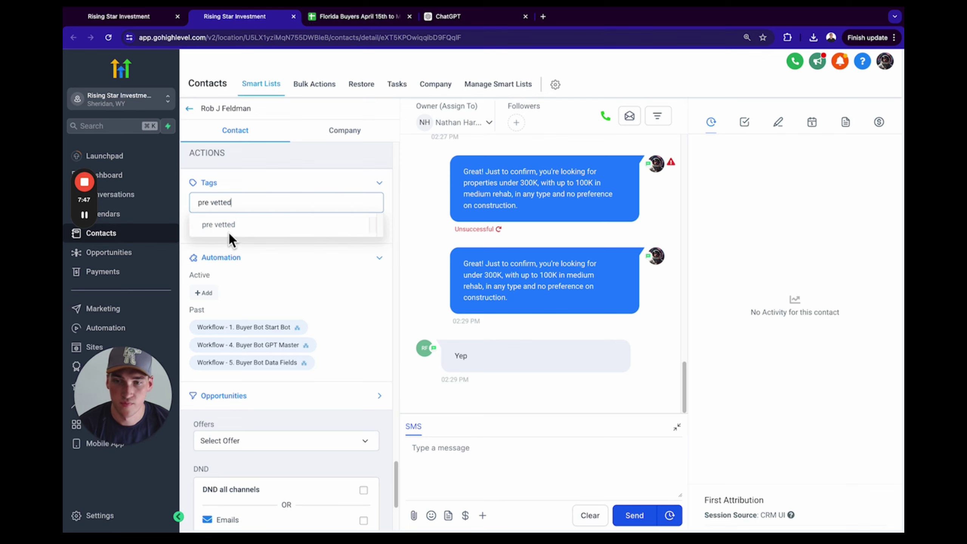
pyautogui.click(233, 228)
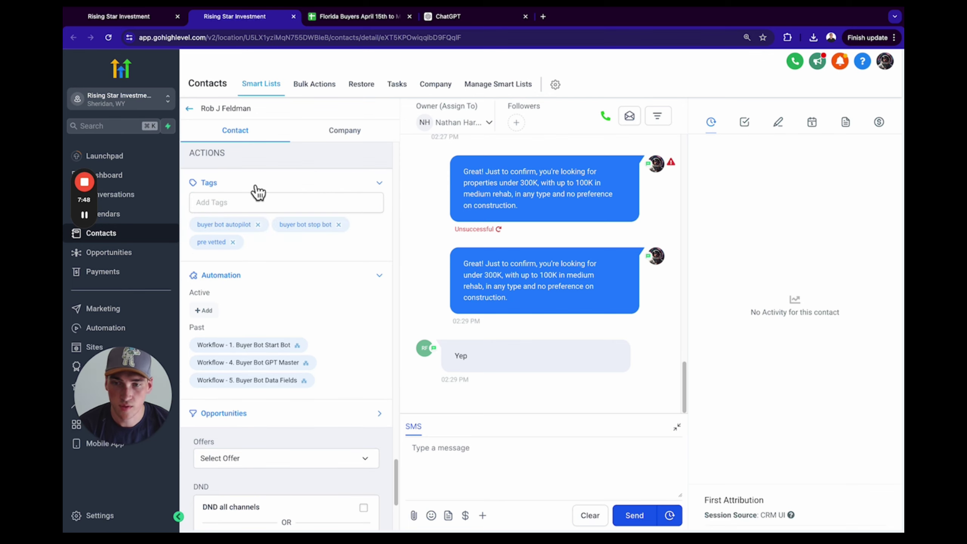
# Drag the buyer's card into the Pre-Vetted stage, then return to and reload the contact page.
pyautogui.click(112, 19)
pyautogui.click(732, 80)
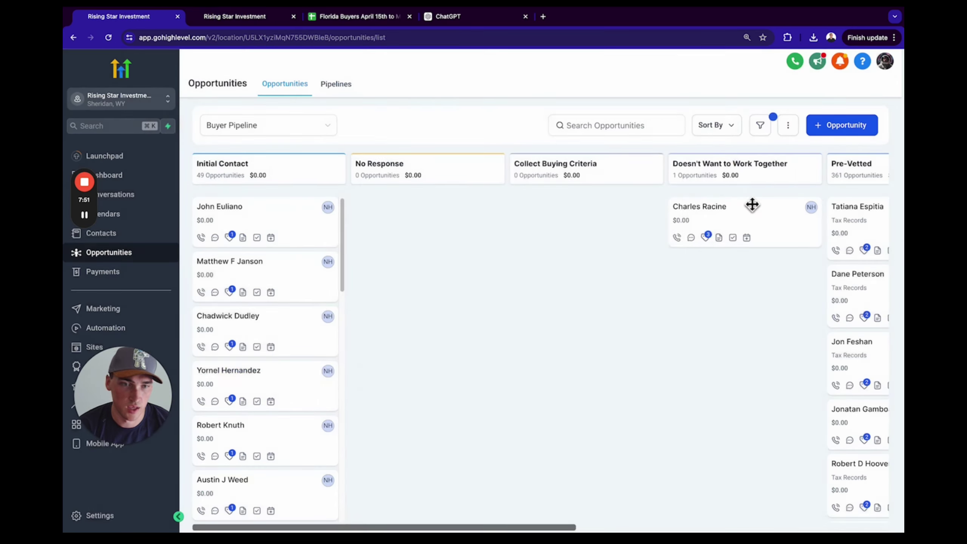
pyautogui.hscroll(3, 750, 228)
pyautogui.moveTo(609, 223); pyautogui.dragTo(741, 223)
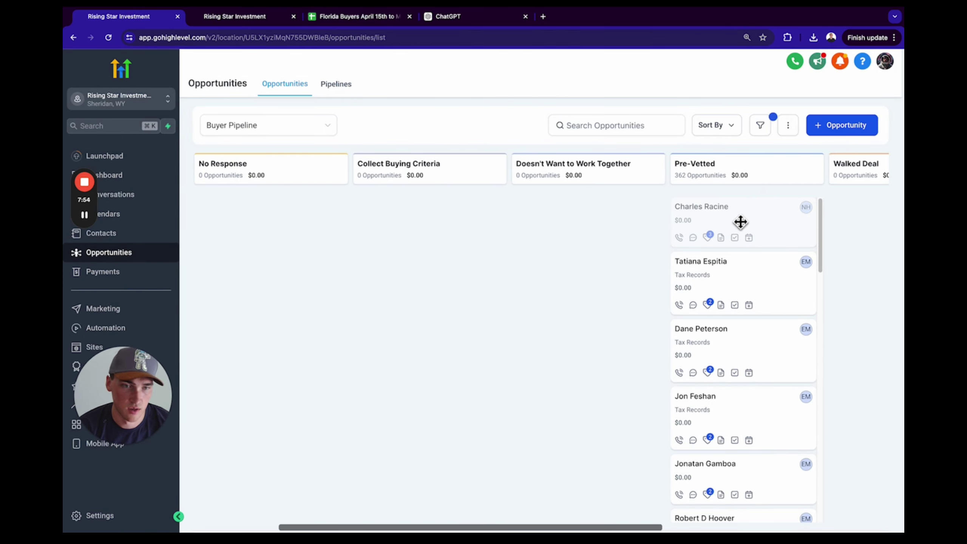
pyautogui.click(248, 19)
pyautogui.click(109, 37)
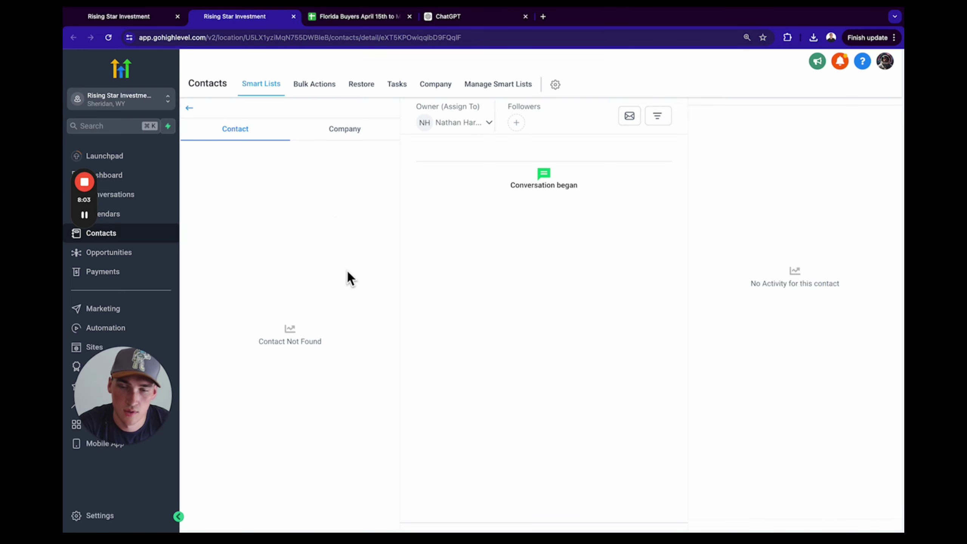
# Add the contact to the '2. Buyer Bot Stop Bot' workflow and return to the Buyer Pipeline board.
pyautogui.scroll(-2, 320, 316)
pyautogui.scroll(-15, 324, 325)
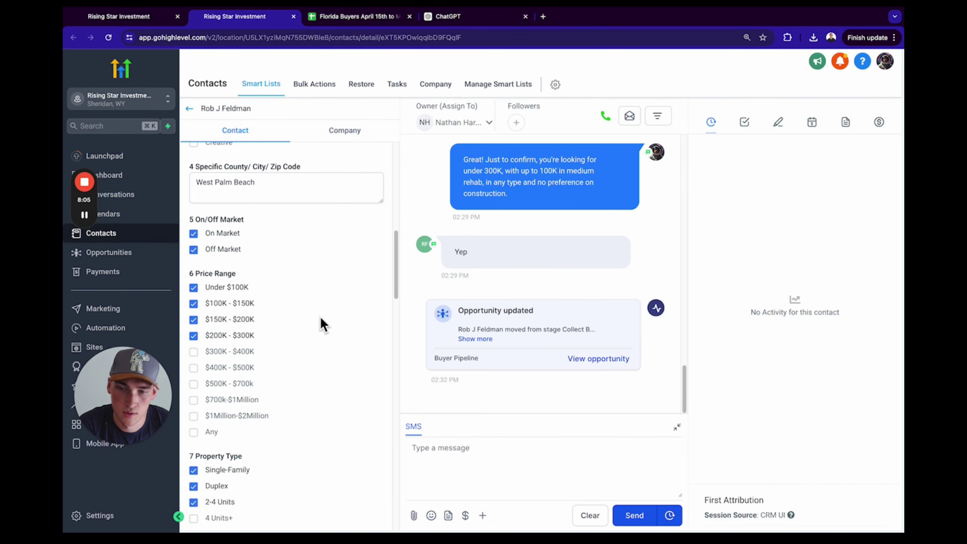
pyautogui.scroll(-15, 330, 333)
pyautogui.scroll(-3, 330, 337)
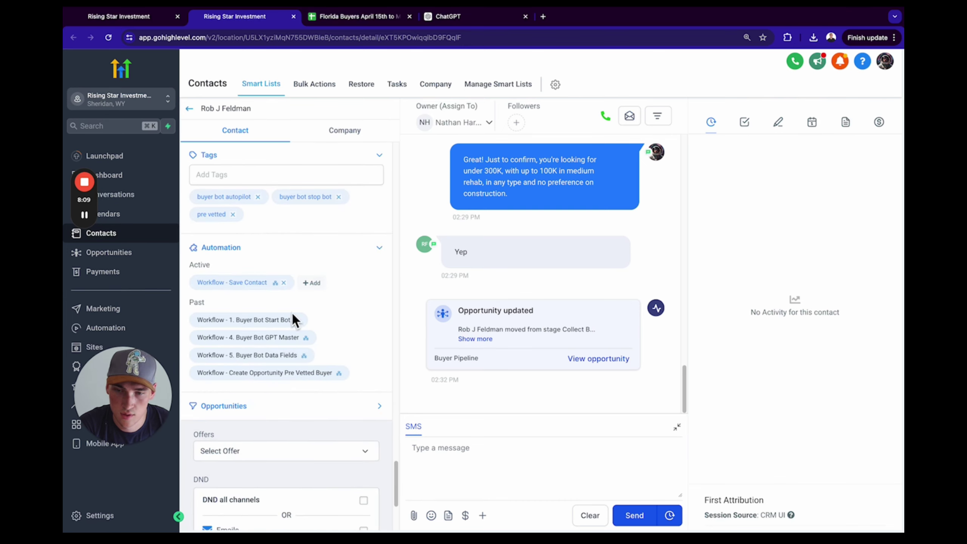
pyautogui.click(315, 285)
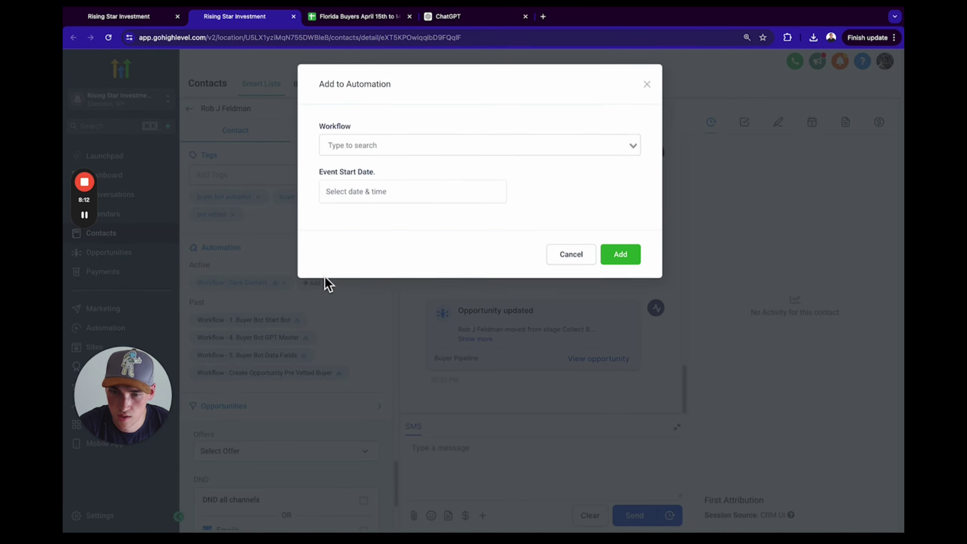
pyautogui.click(377, 145)
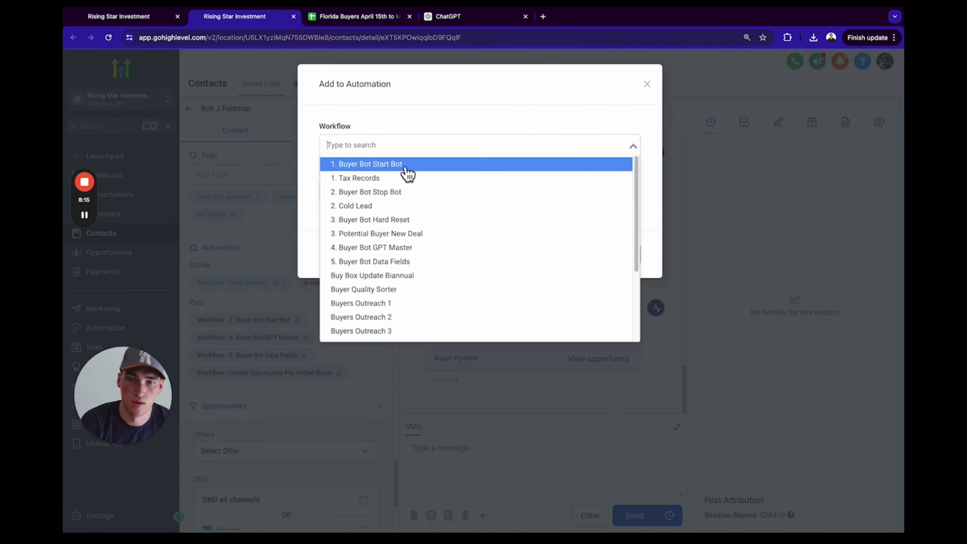
pyautogui.write('stop Bot')
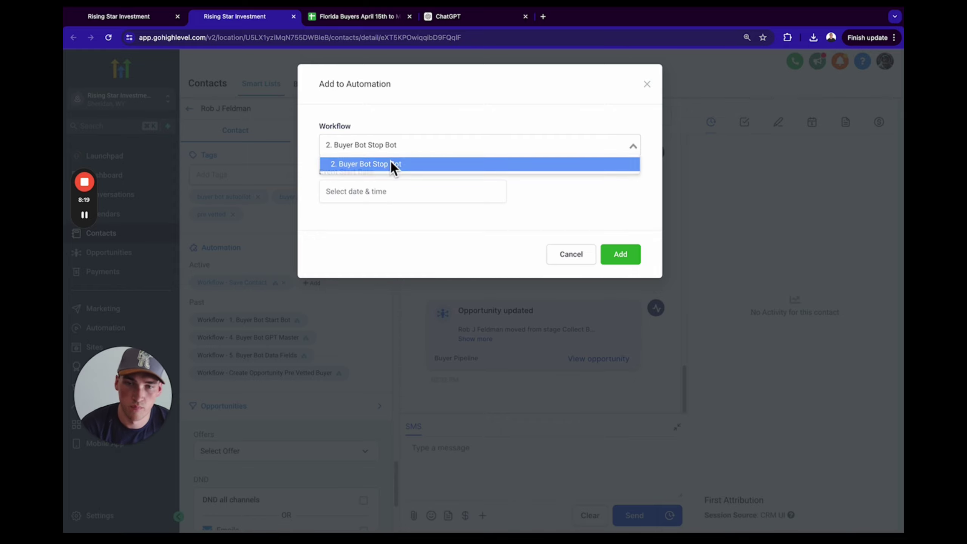
pyautogui.click(388, 164)
pyautogui.click(622, 255)
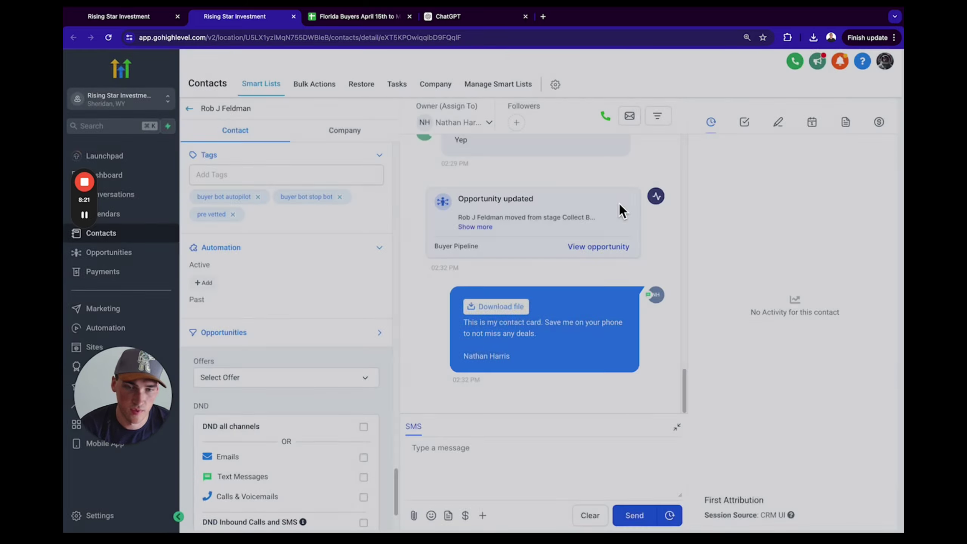
pyautogui.scroll(1, 538, 225)
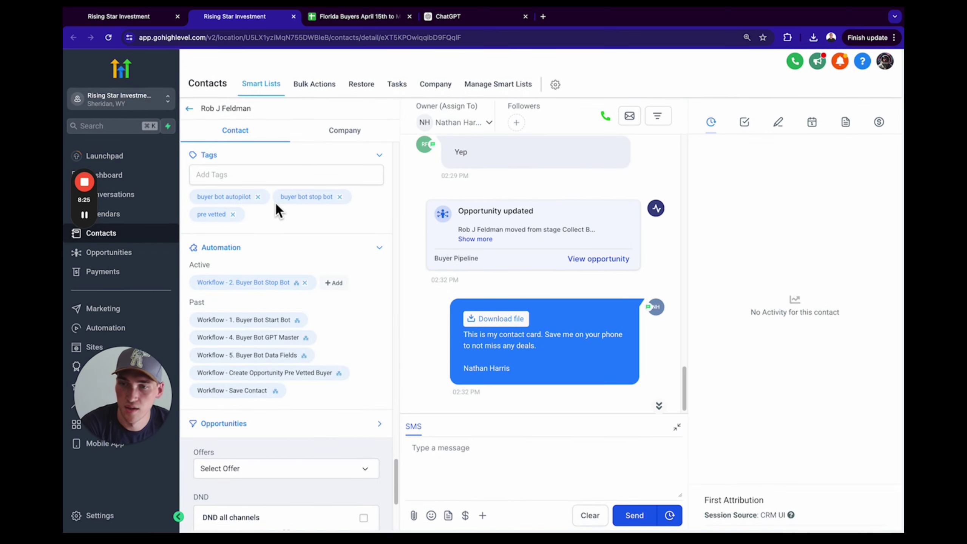
pyautogui.click(139, 22)
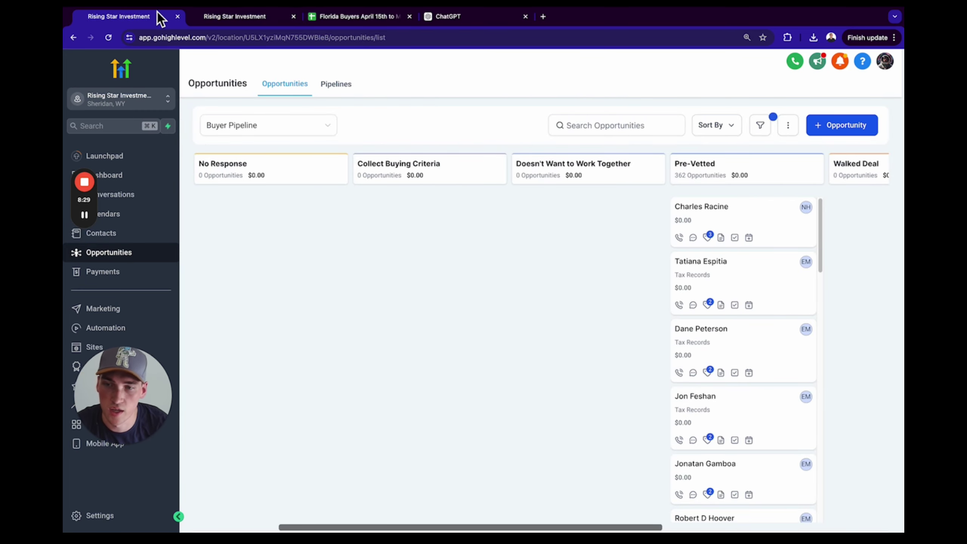
# Go to the Contacts list of 4187 records and open More Filters to search filter fields.
pyautogui.click(134, 237)
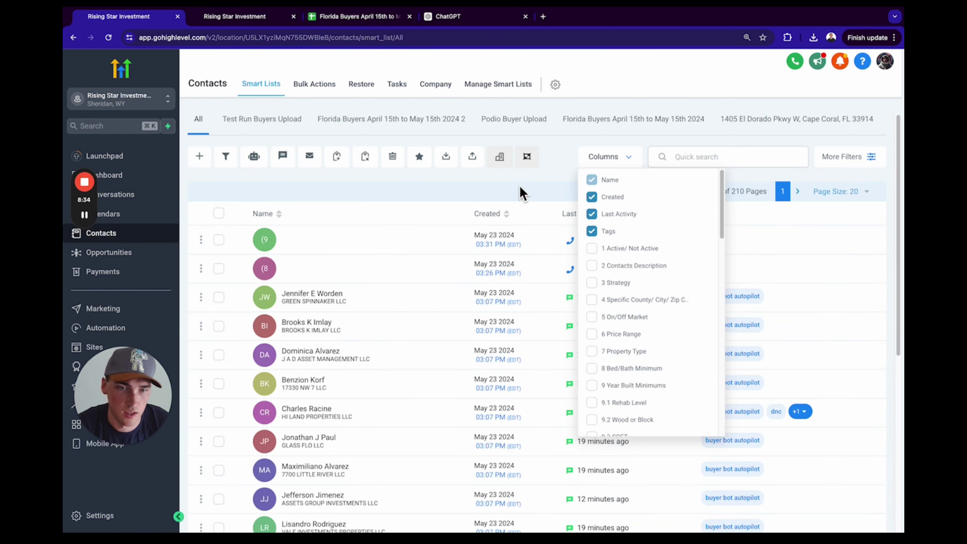
pyautogui.click(418, 204)
pyautogui.click(824, 165)
pyautogui.click(722, 130)
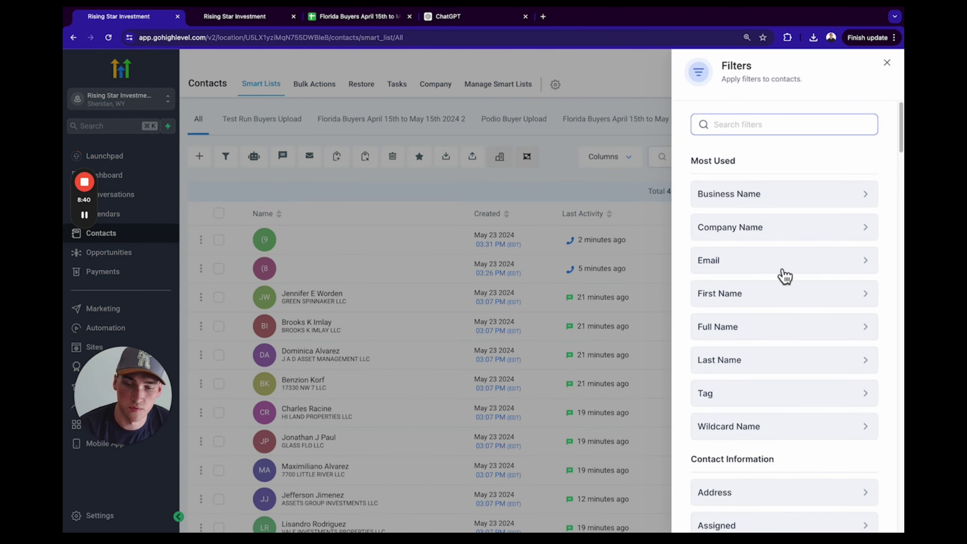
# Filter contacts on the Active/Not Active field set to Active.
pyautogui.write('1')
pyautogui.click(752, 206)
pyautogui.click(737, 208)
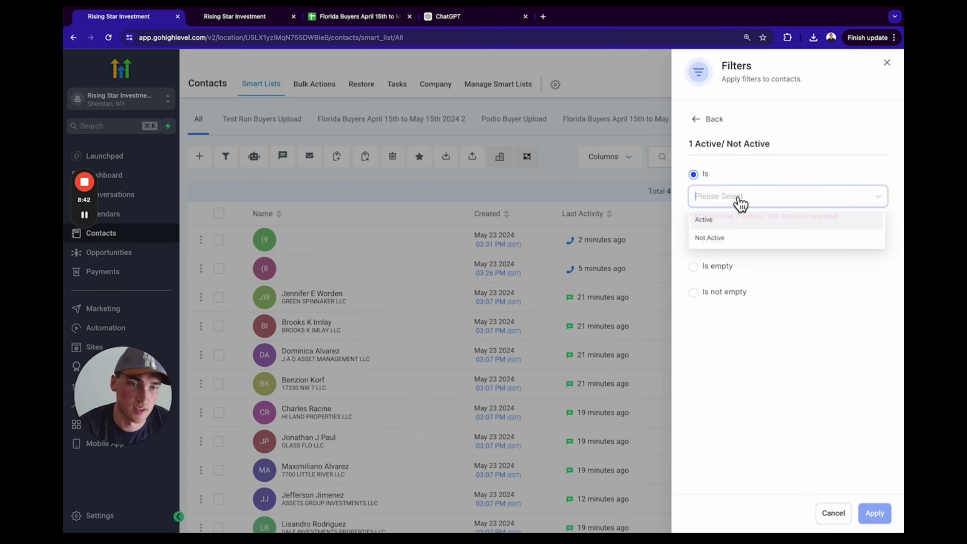
pyautogui.click(714, 225)
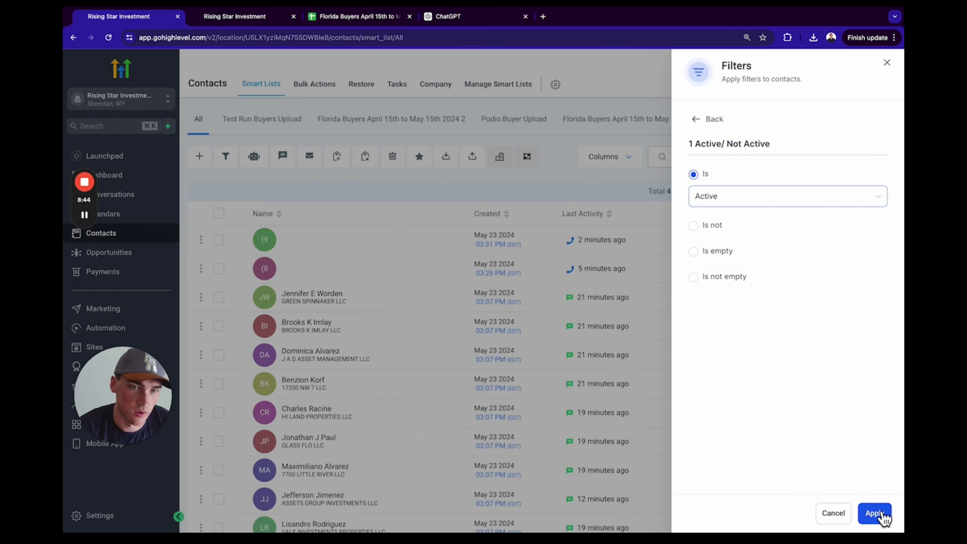
pyautogui.click(878, 513)
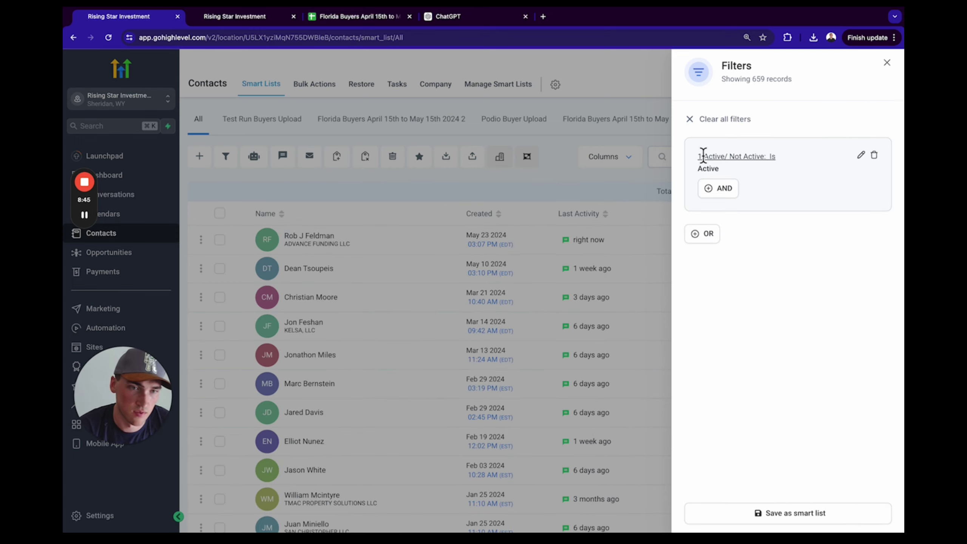
# Add an AND condition requiring Contacts Description to be Buyer.
pyautogui.click(709, 190)
pyautogui.click(727, 151)
pyautogui.write('2')
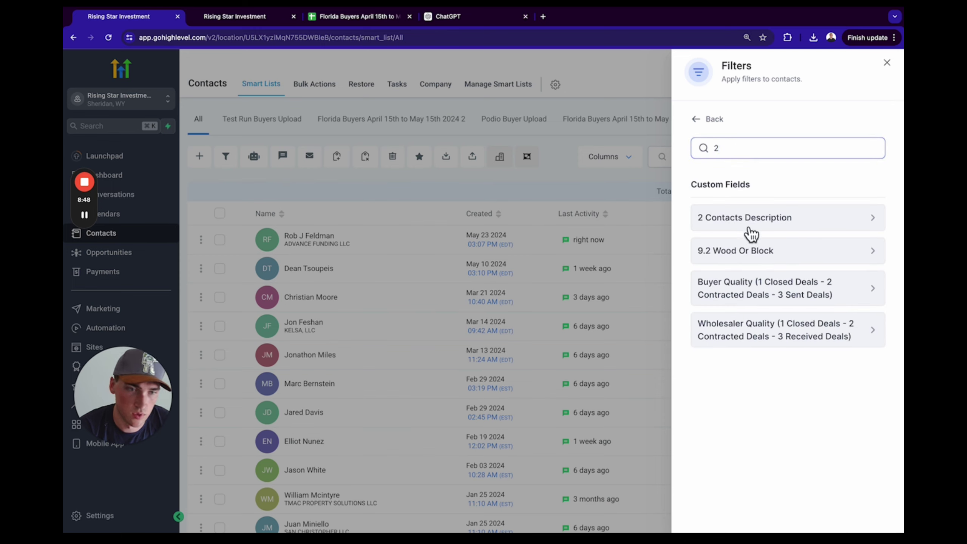
pyautogui.click(752, 228)
pyautogui.click(712, 200)
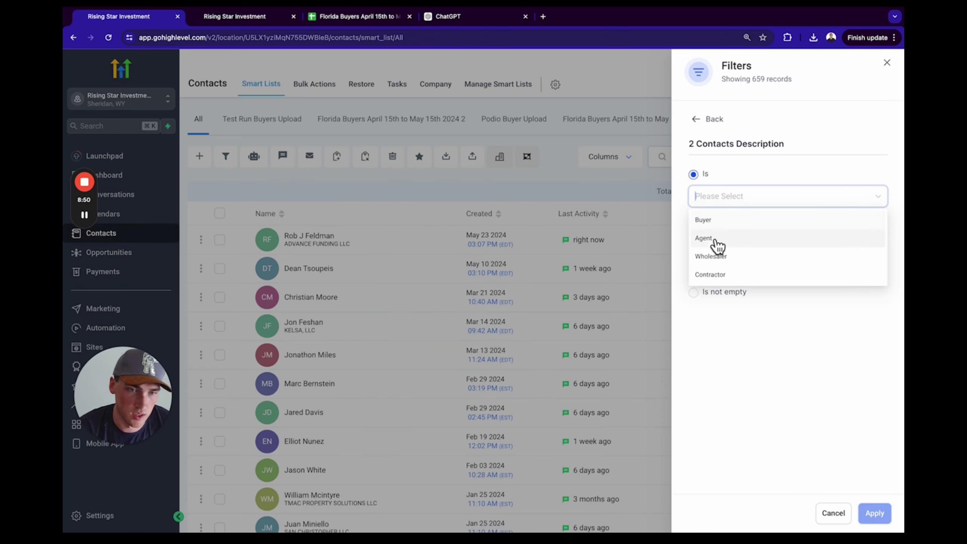
pyautogui.click(703, 220)
pyautogui.click(874, 513)
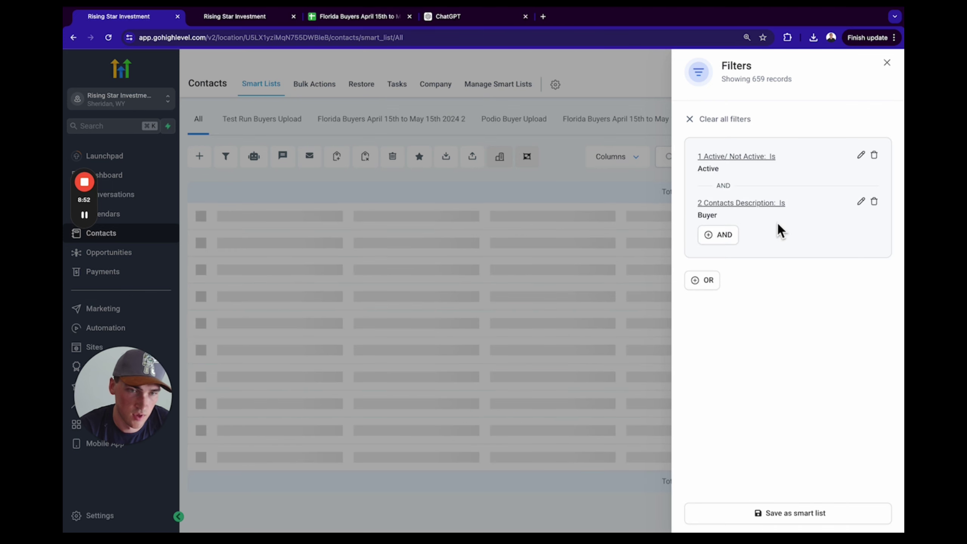
# Add an AND condition requiring Strategy to be Fix & Flip.
pyautogui.click(718, 236)
pyautogui.click(736, 148)
pyautogui.write('3')
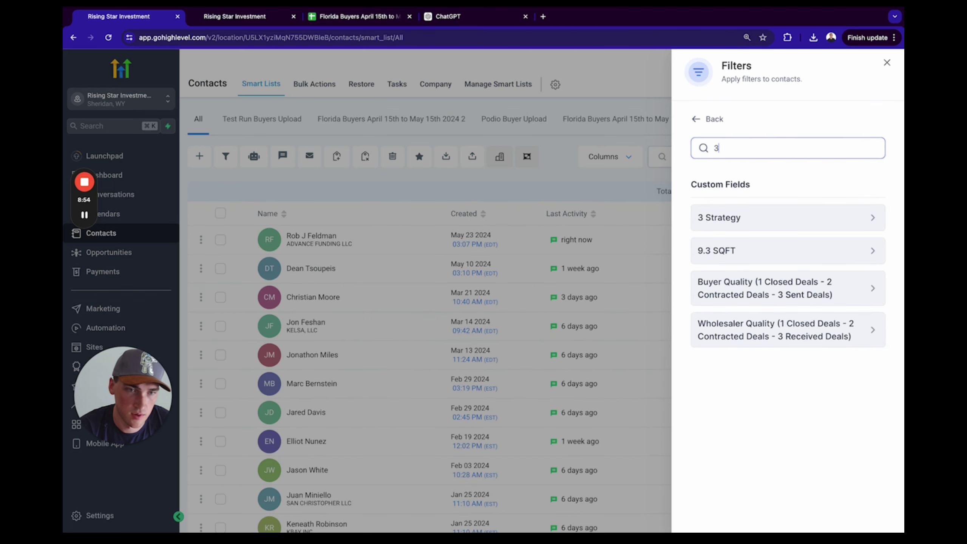
pyautogui.click(736, 225)
pyautogui.click(738, 195)
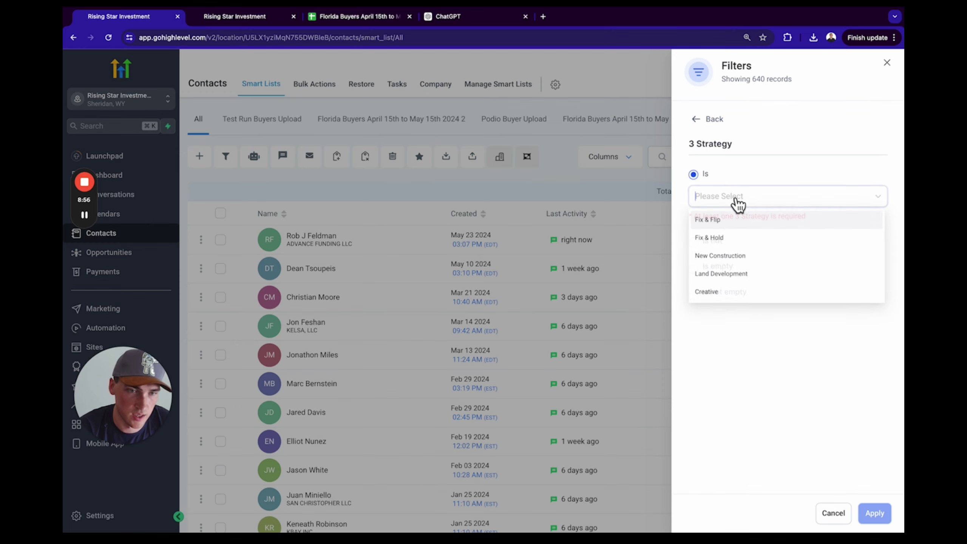
pyautogui.click(712, 221)
pyautogui.click(875, 513)
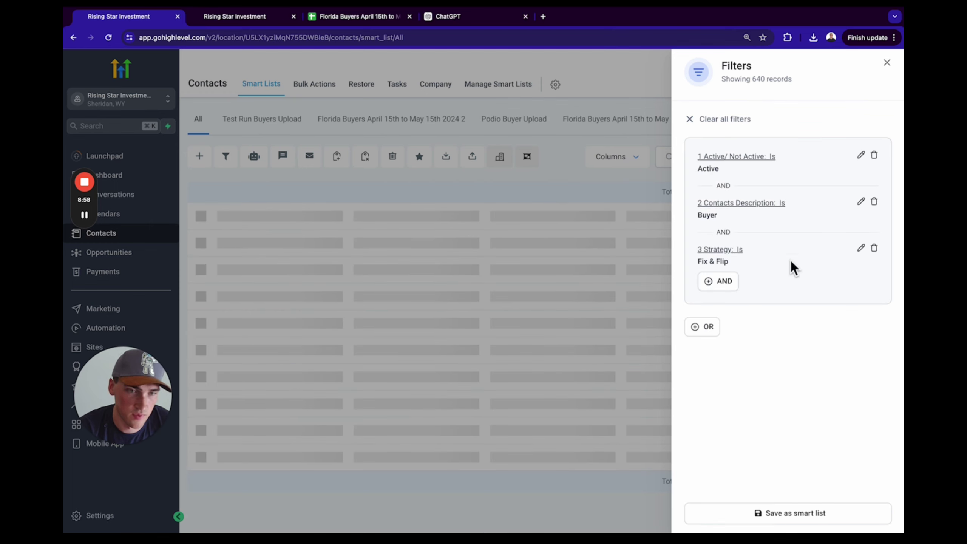
# Add an AND condition on County/City/Zip Code for west palm beach.
pyautogui.click(714, 283)
pyautogui.click(719, 149)
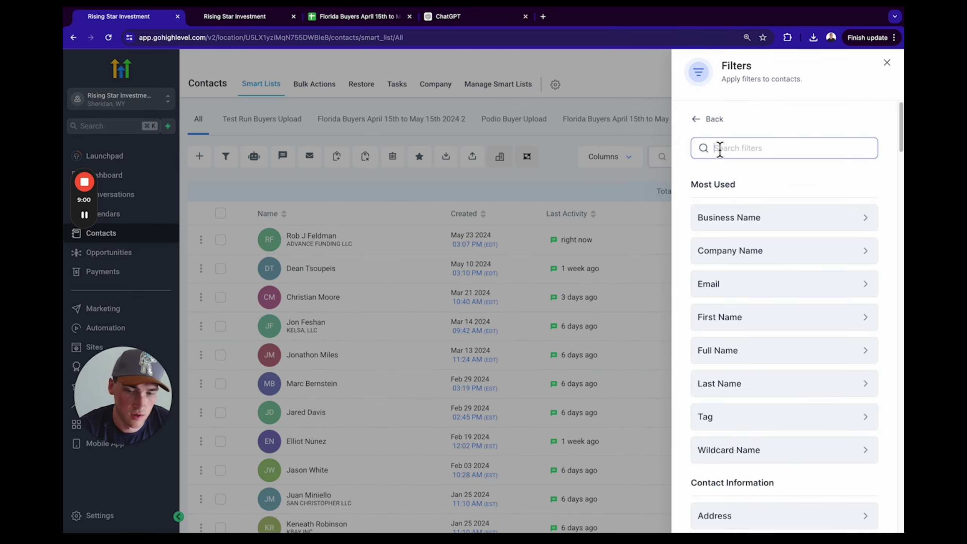
pyautogui.write('4')
pyautogui.click(735, 221)
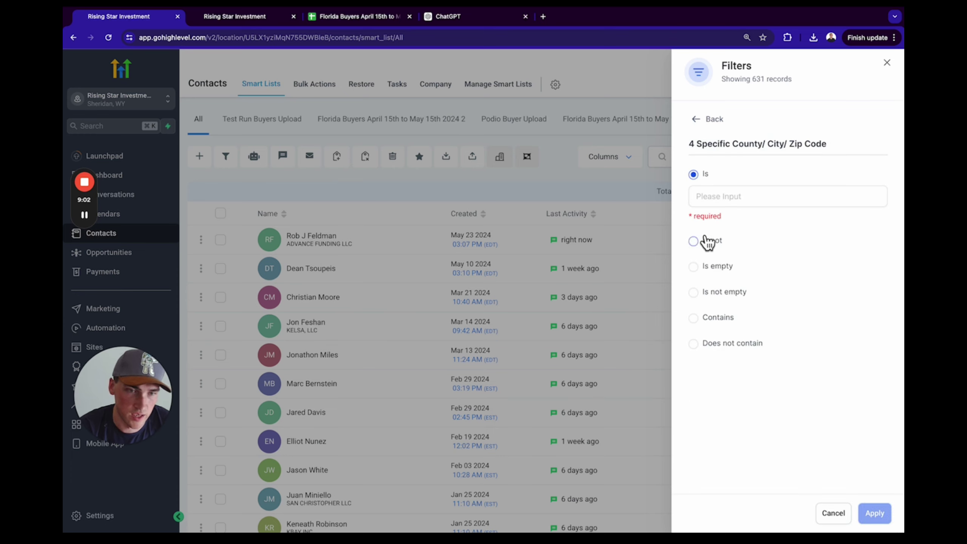
pyautogui.click(723, 196)
pyautogui.write('west palm beach')
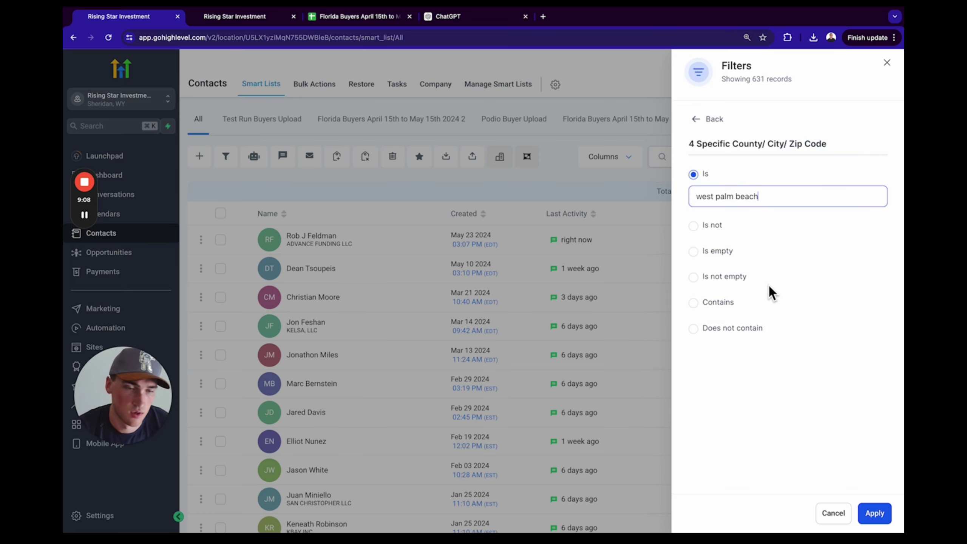
pyautogui.click(862, 519)
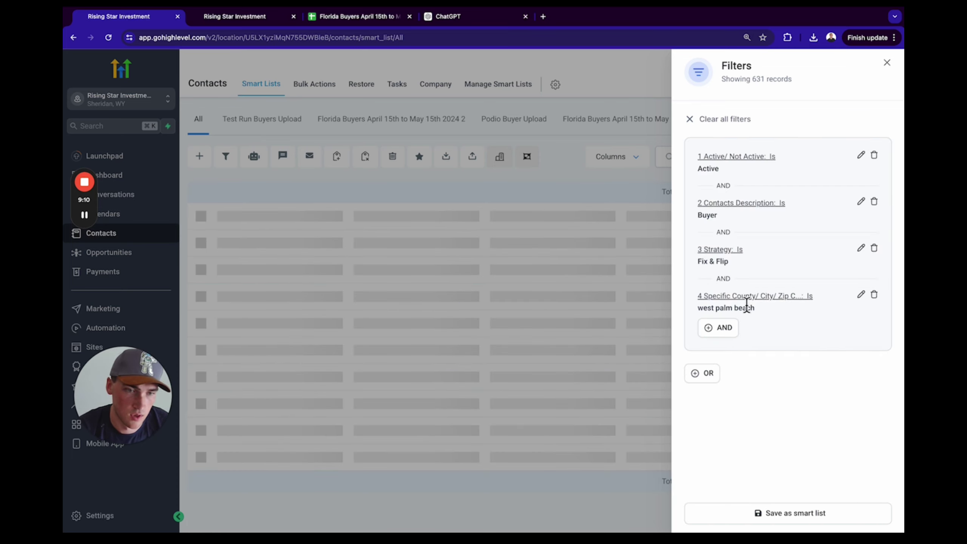
# Change the location condition to contains 'west palm beach', returning 4 records.
pyautogui.click(861, 296)
pyautogui.moveTo(760, 198); pyautogui.dragTo(729, 173)
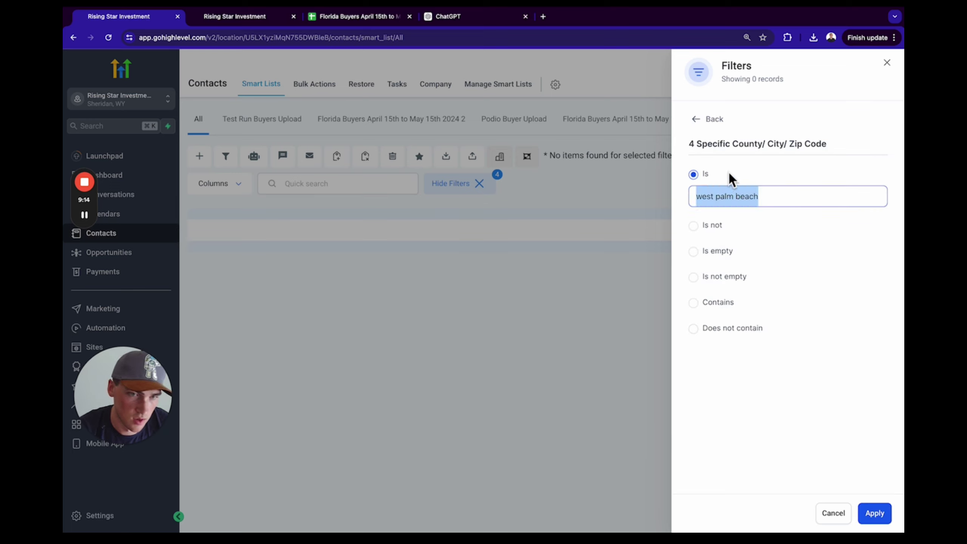
pyautogui.press('BackSpace')
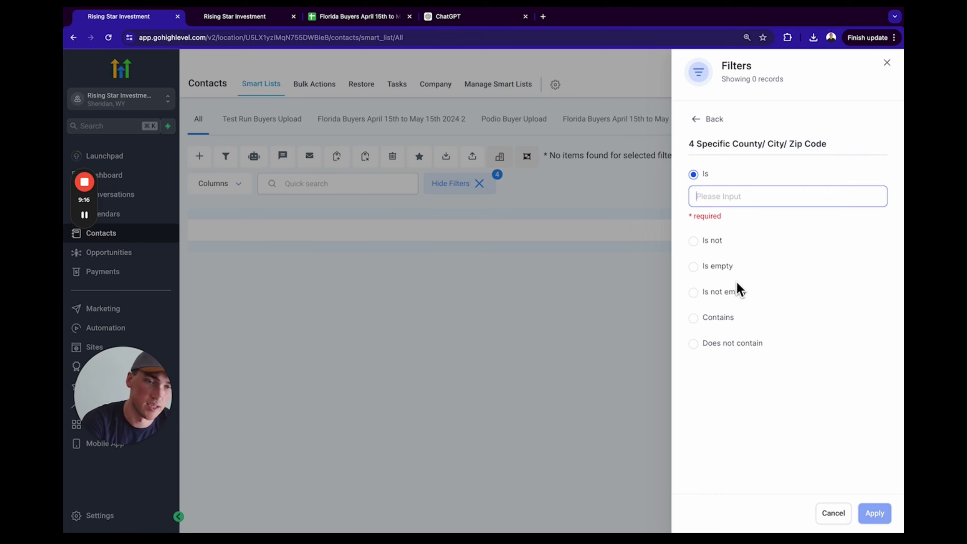
pyautogui.click(709, 319)
pyautogui.click(745, 301)
pyautogui.write('west palm beach')
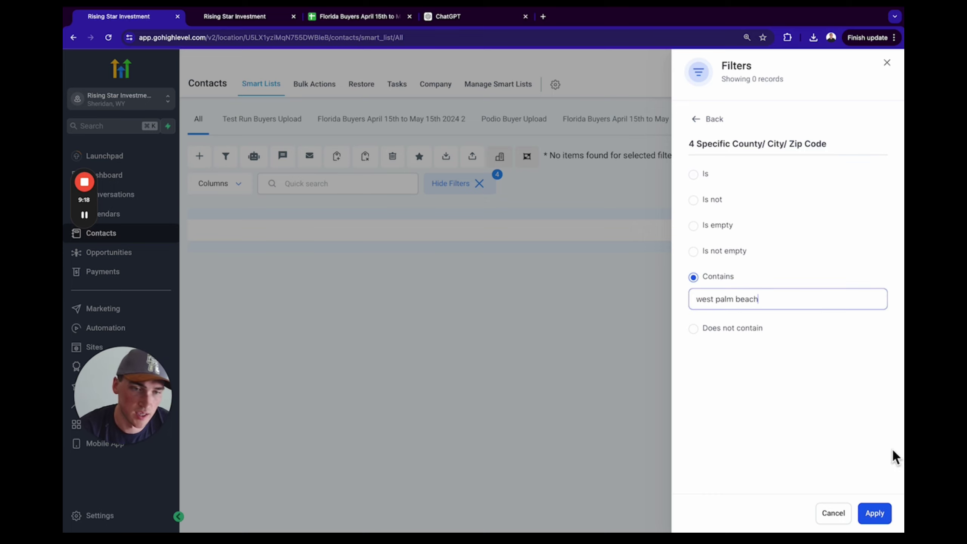
pyautogui.click(880, 513)
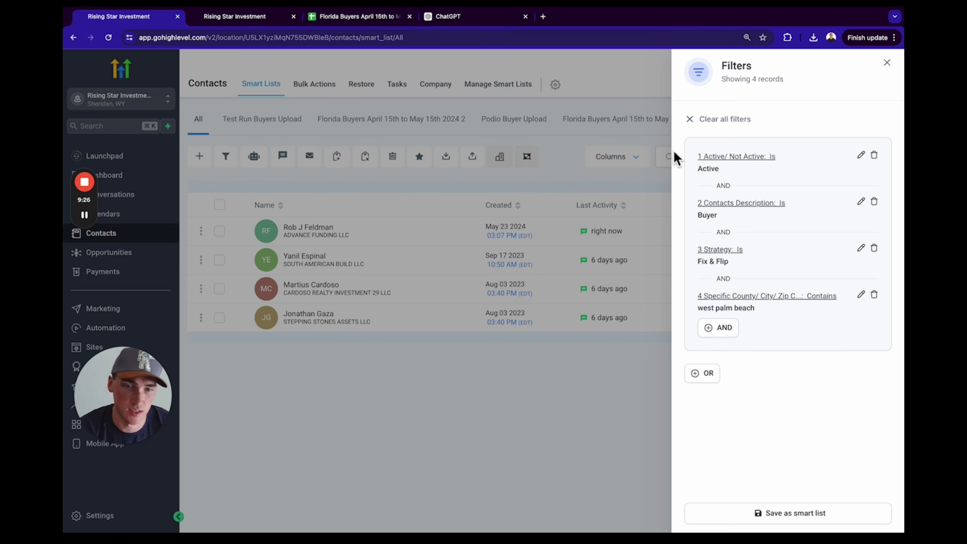
# Close the filters showing 4 contacts and go to the Buyer Pipeline opportunities board.
pyautogui.click(296, 225)
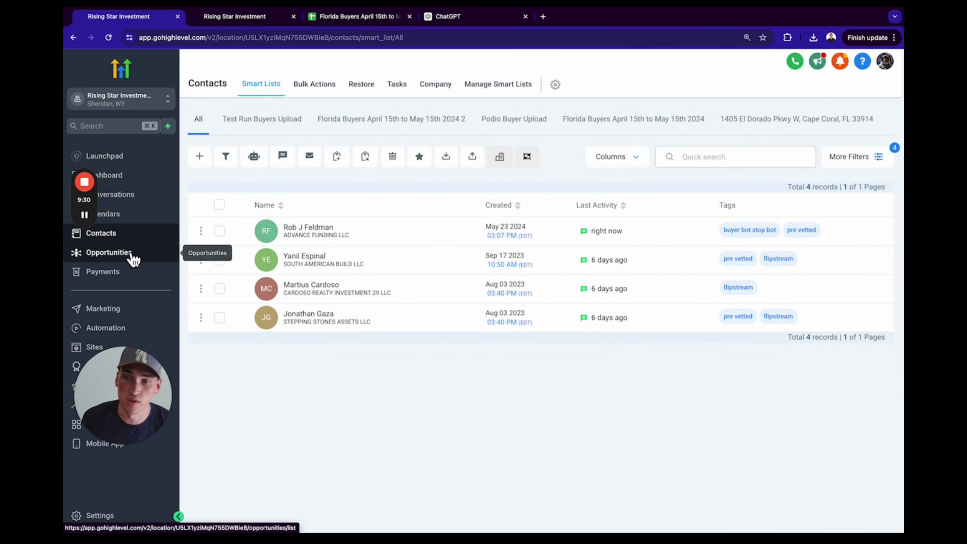
pyautogui.click(134, 256)
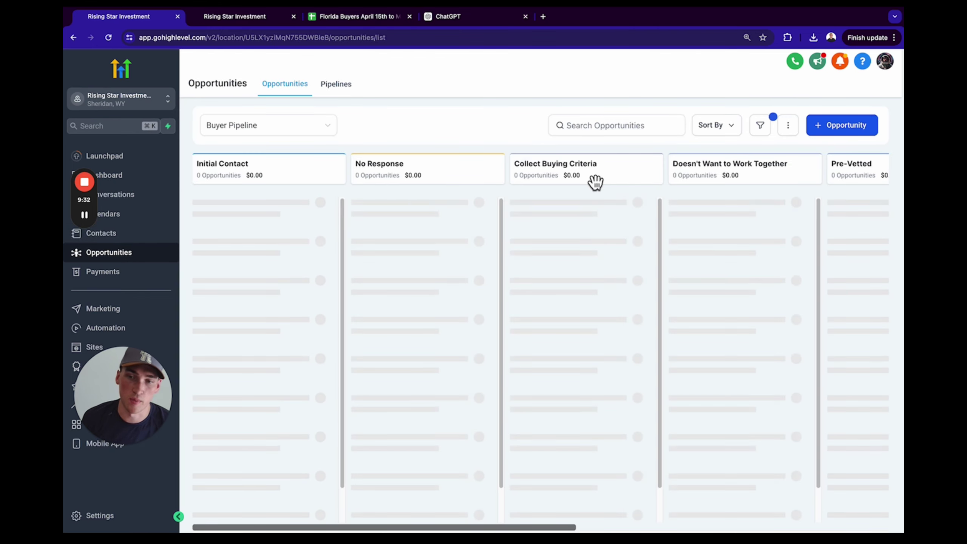